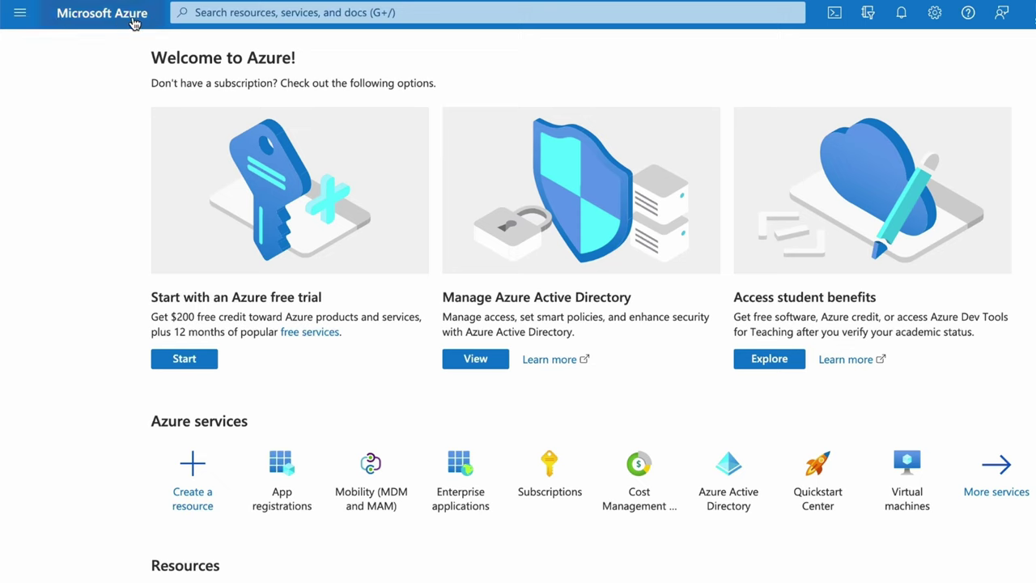
Open the SASE_MDM app registration and highlight its tenant ID, client ID and client secret value
click(287, 508)
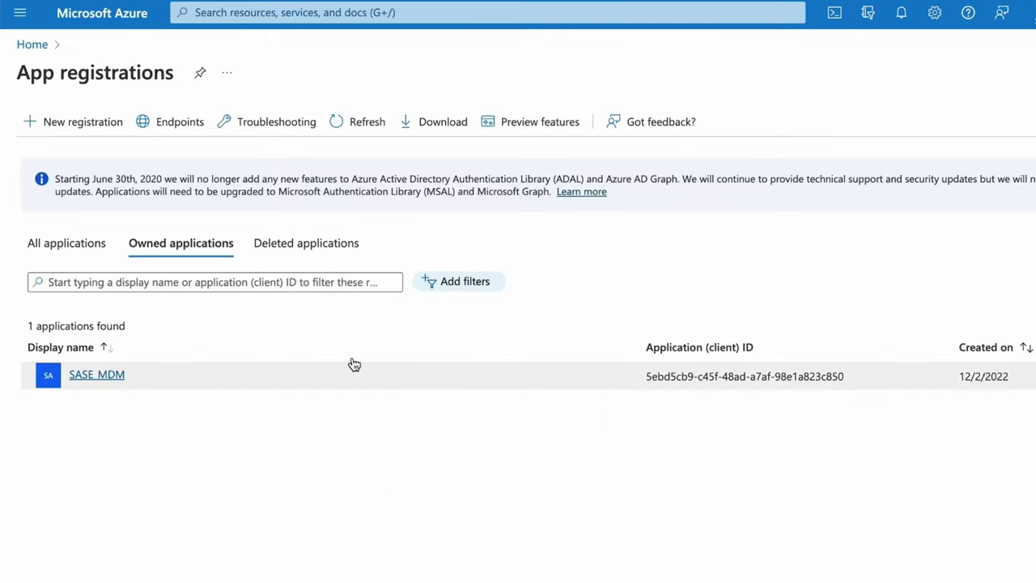
click(93, 374)
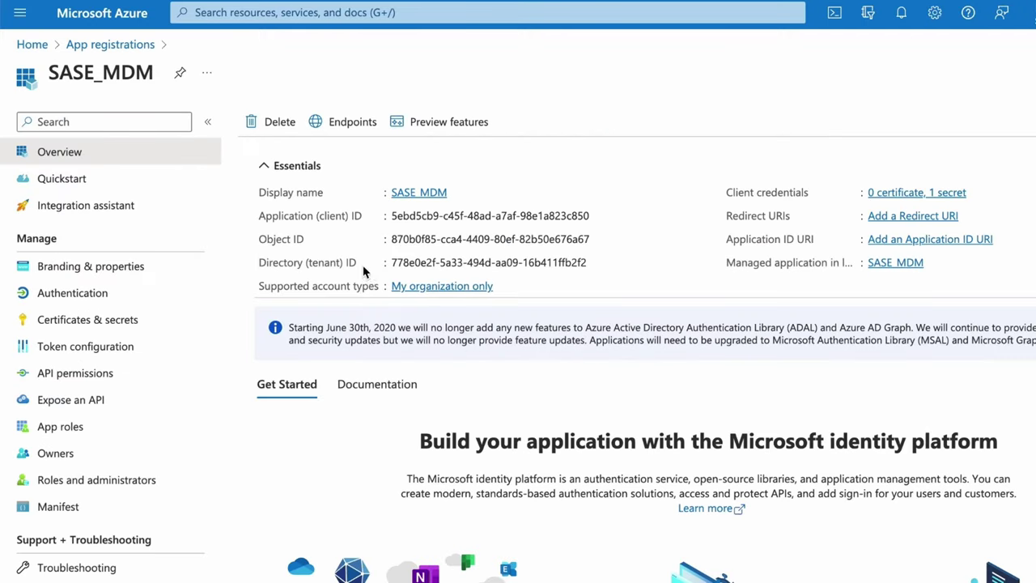
triple_click(363, 271)
drag(361, 217, 284, 216)
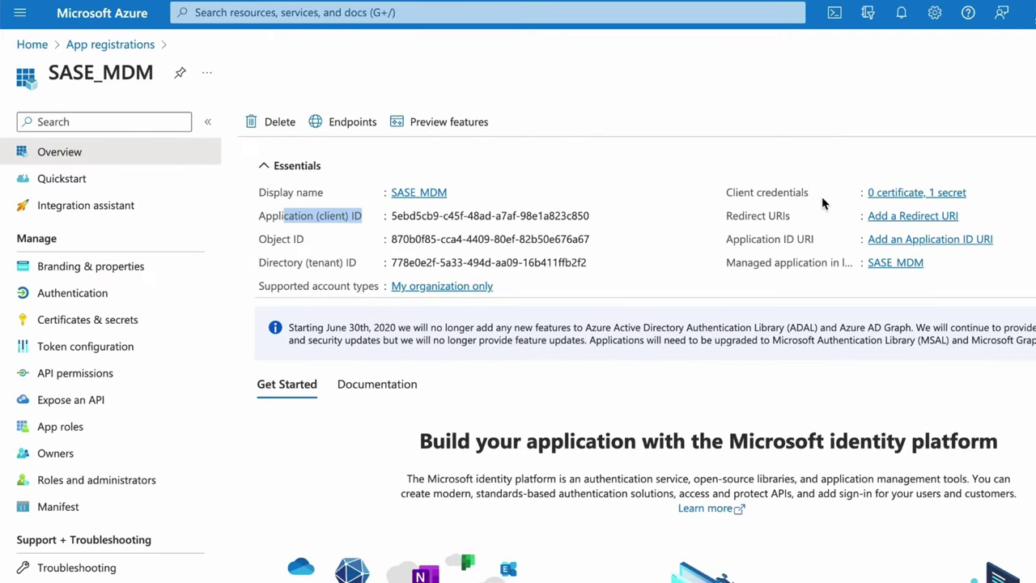
click(898, 195)
drag(705, 430, 616, 430)
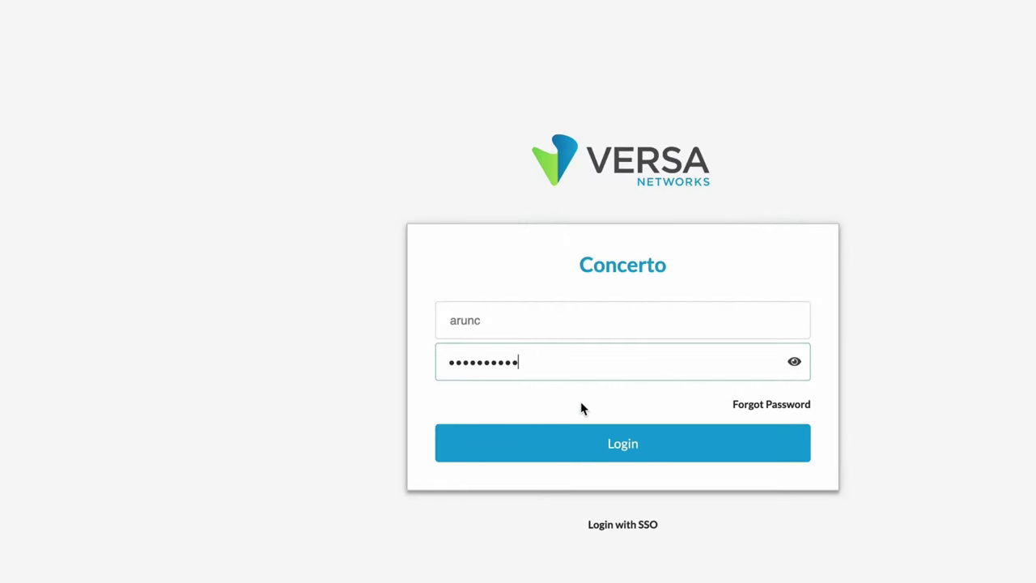
Sign in to Concerto, open the sase-org1 tenant's configuration and expand its Secure Services Edge Settings group
click(573, 446)
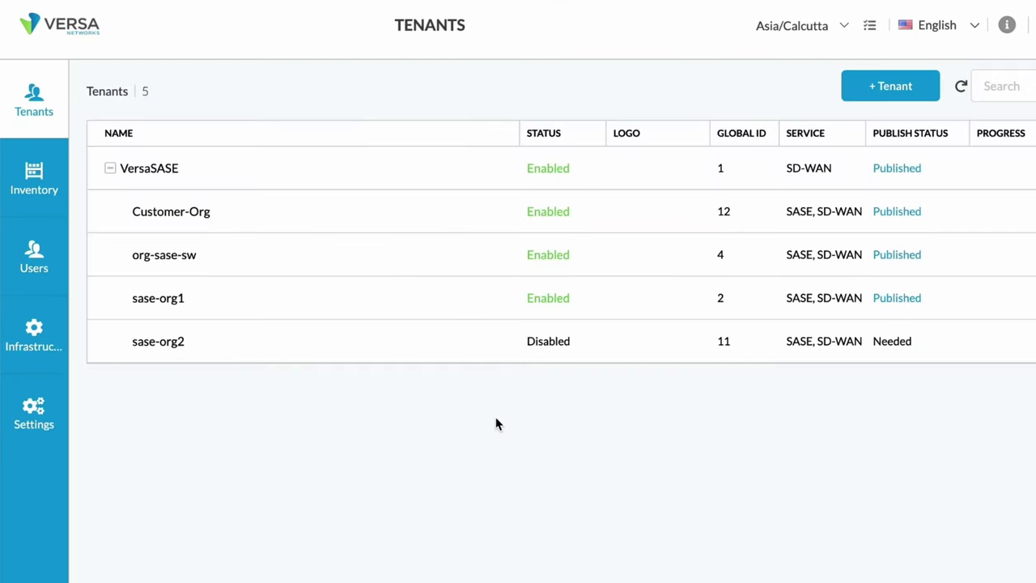
click(229, 305)
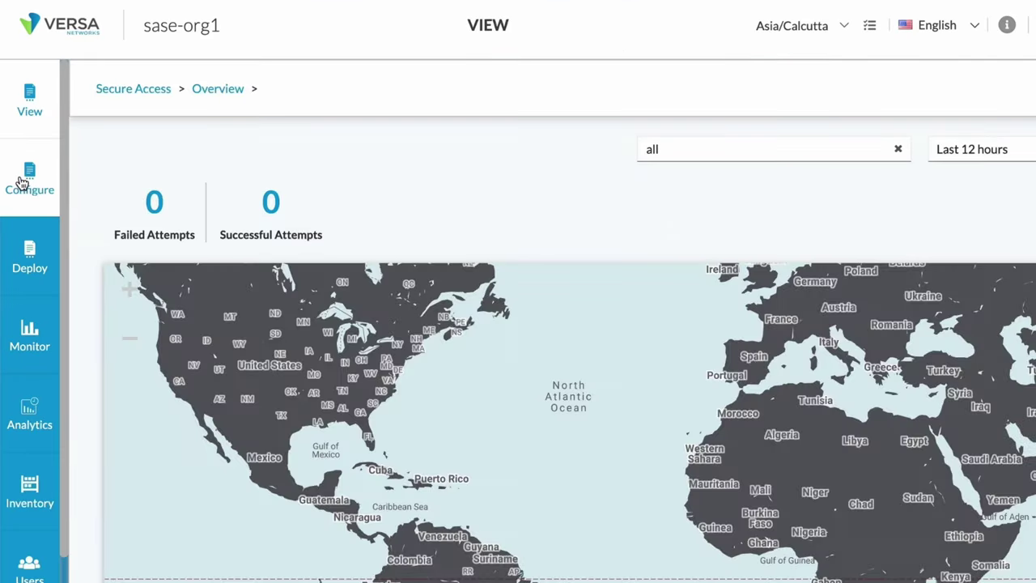
click(27, 171)
click(106, 83)
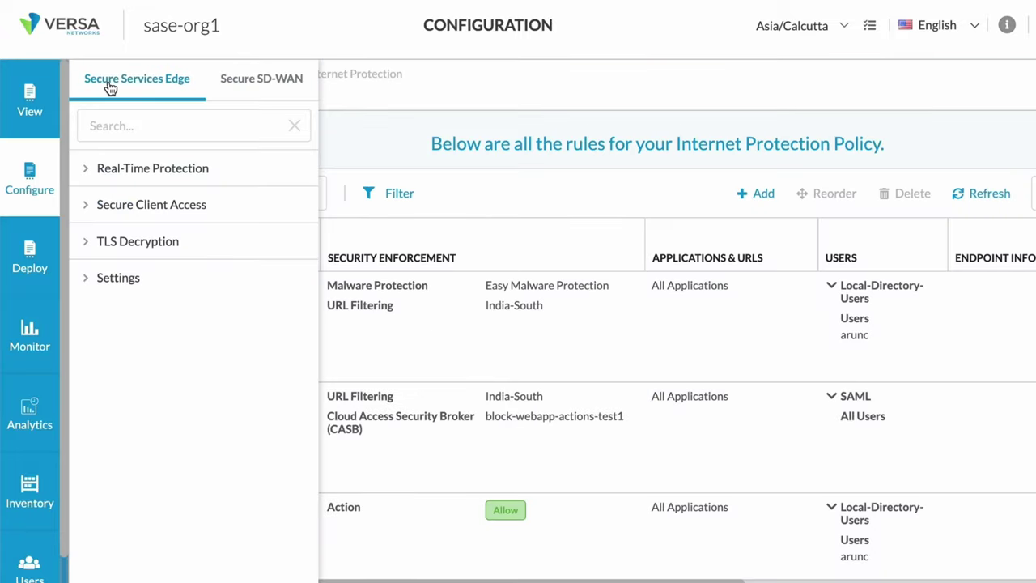
click(91, 280)
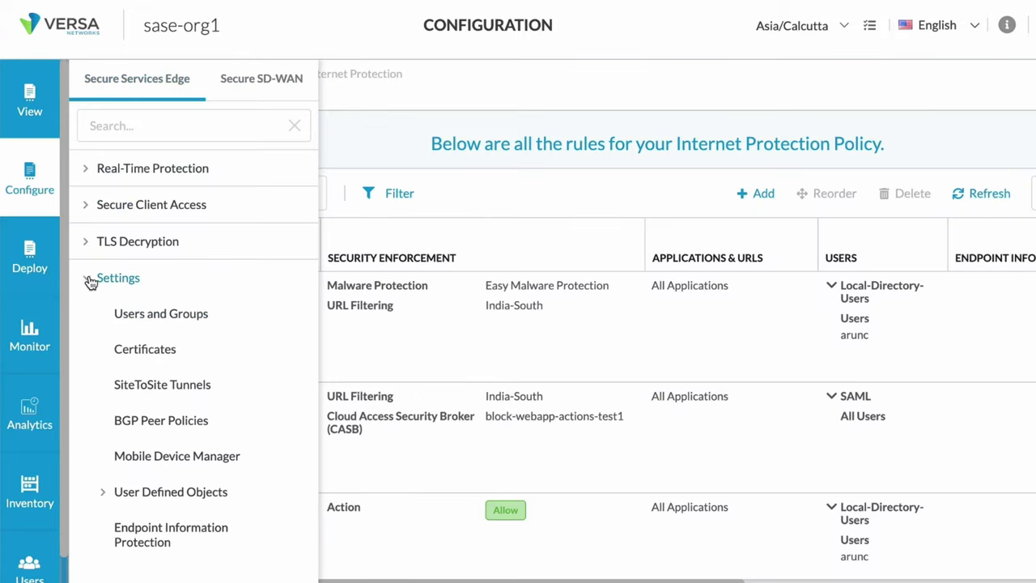
Show the Mobile Device Manager settings and highlight the Microsoft Intune entry's title
click(163, 458)
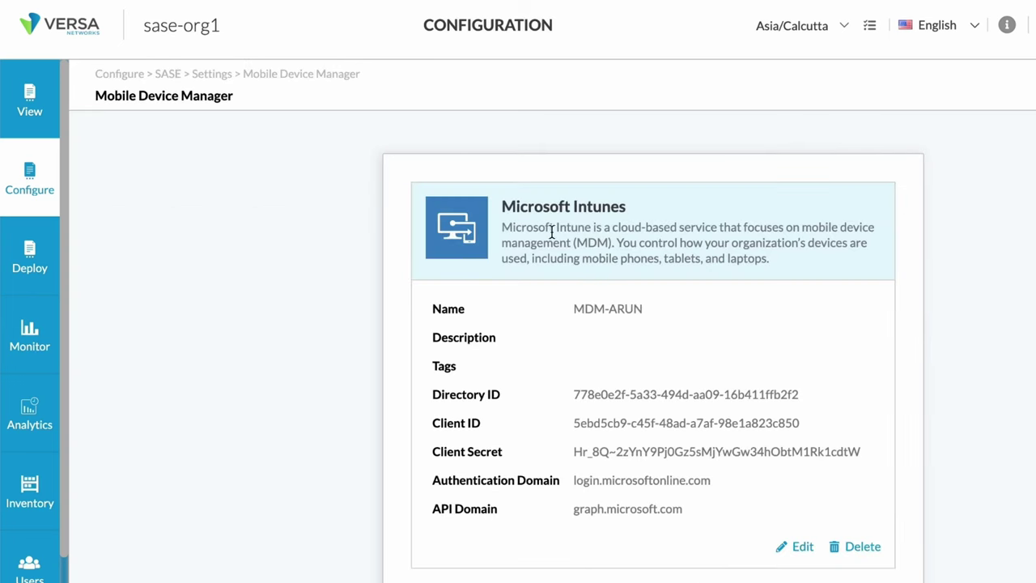
drag(502, 206, 643, 203)
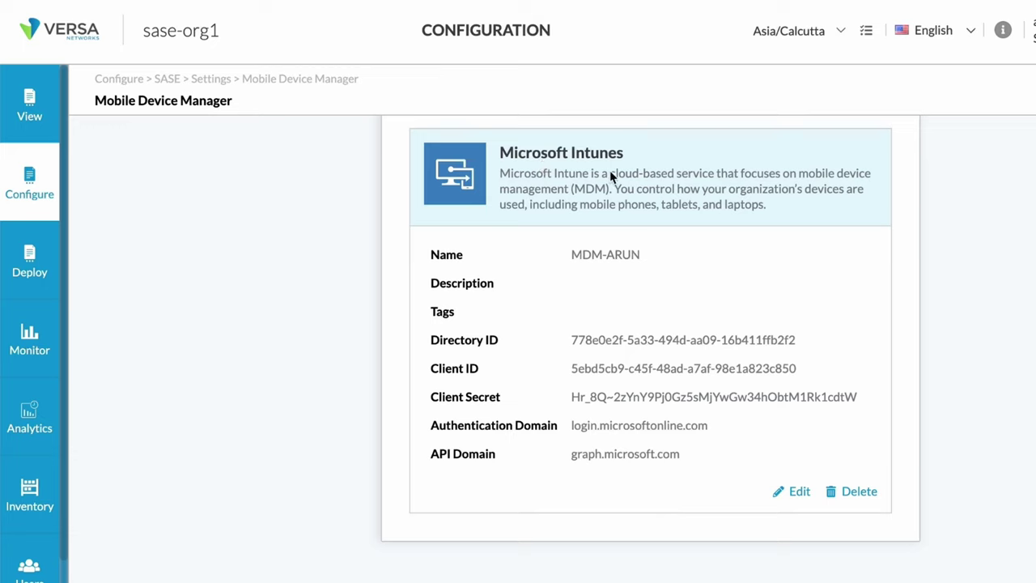
Edit the Microsoft Intunes entry and append C to its name, making it MDM-ARUNC
click(788, 489)
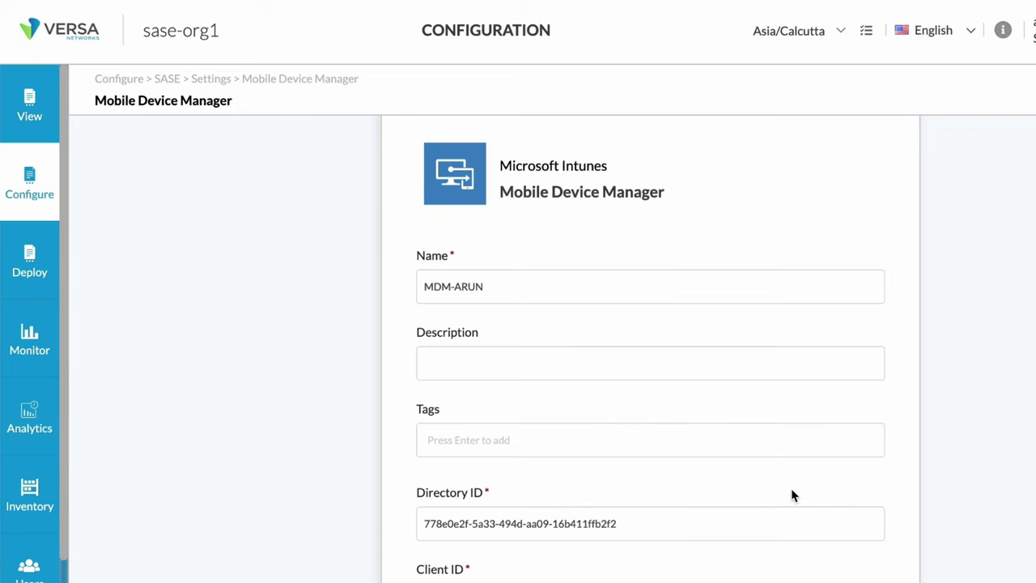
scroll(590, 284, down, 1)
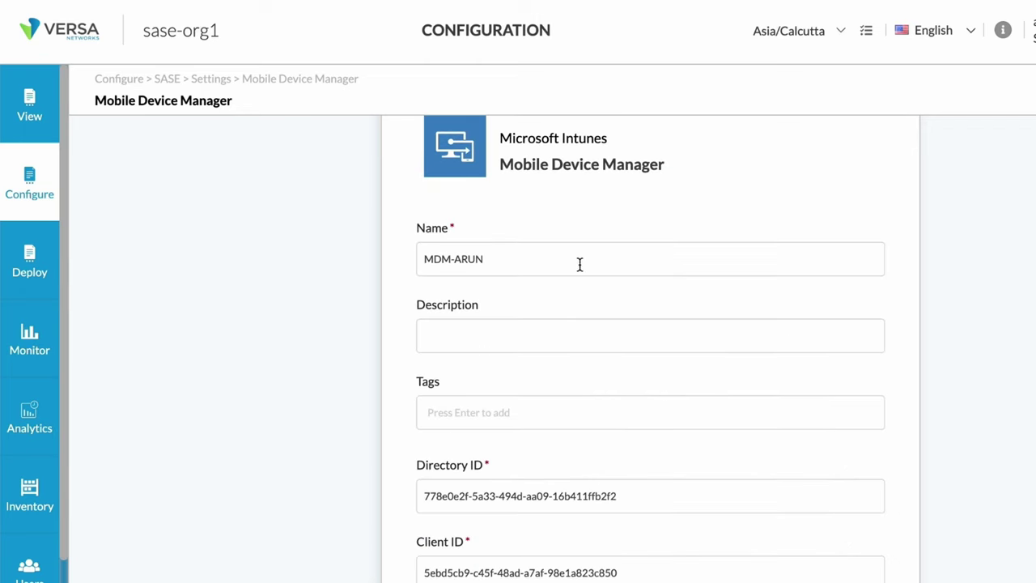
click(580, 260)
text(C)
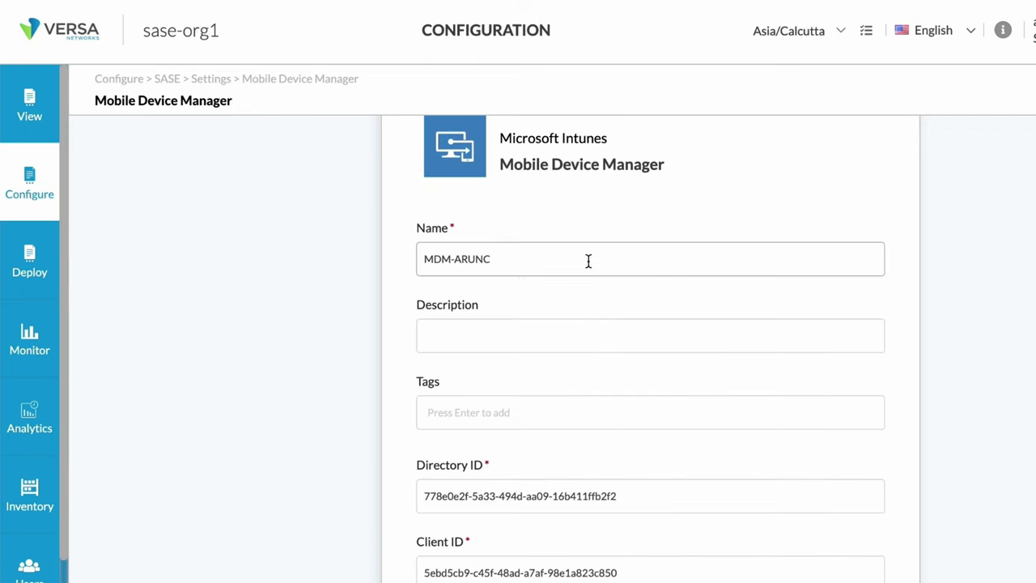
Check the Directory ID, Client ID, Client Secret and API Domain values
scroll(606, 398, down, 2)
click(641, 455)
click(636, 524)
scroll(636, 526, down, 2)
click(695, 547)
scroll(696, 544, down, 4)
scroll(694, 534, down, 1)
drag(601, 529, 411, 535)
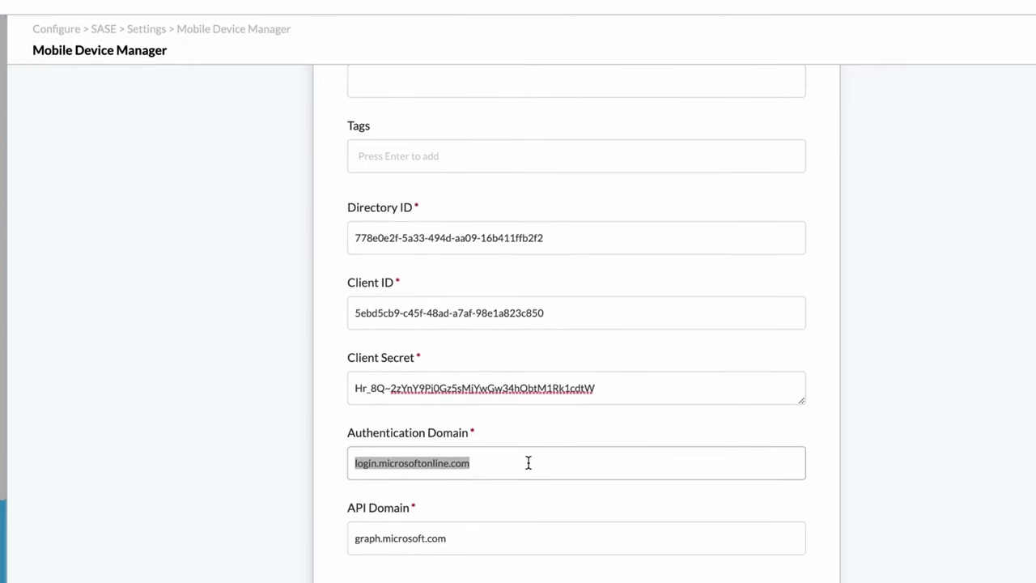
scroll(528, 462, down, 3)
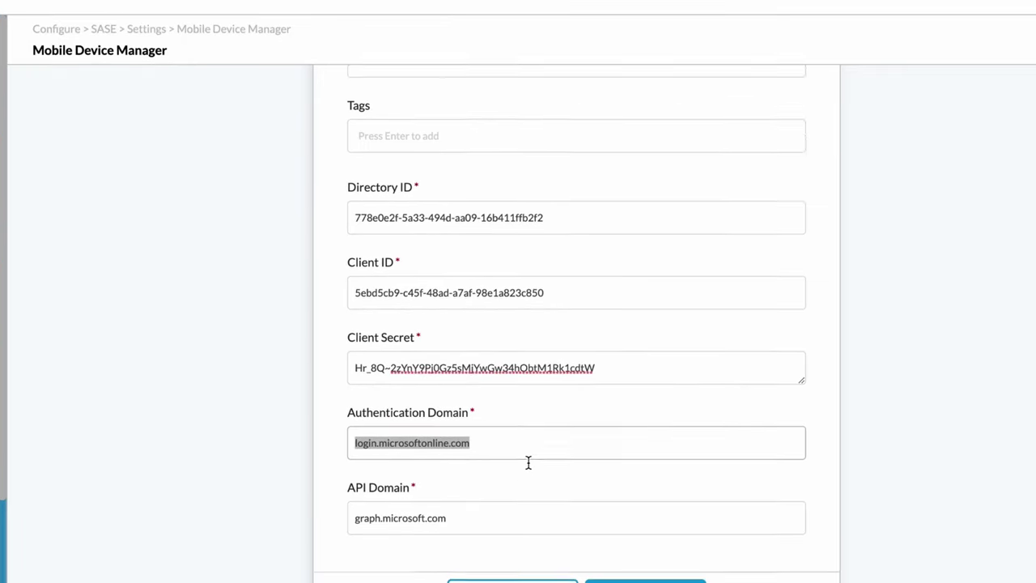
click(513, 476)
drag(463, 470, 344, 470)
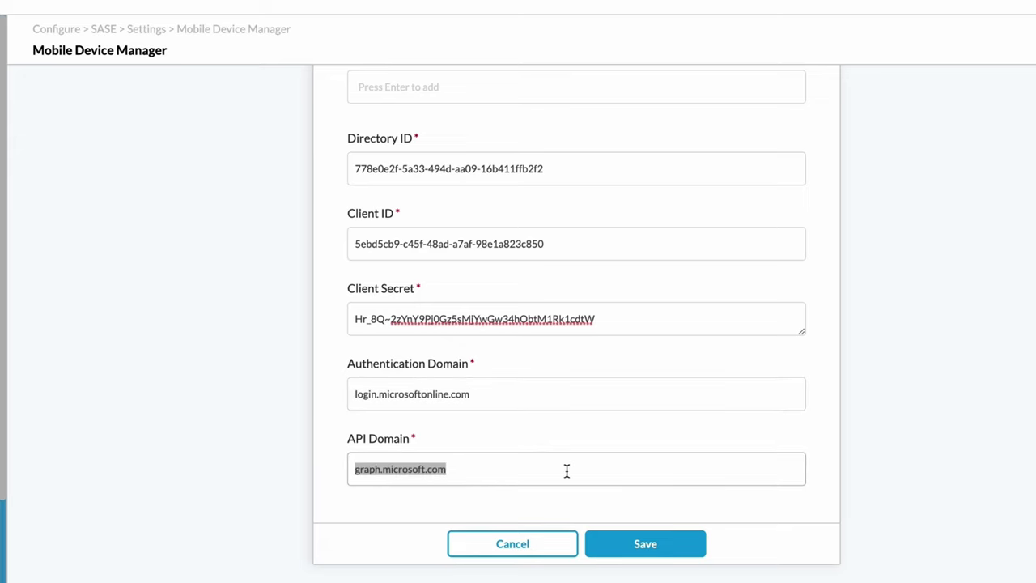
Save the device manager settings and highlight the saved-successfully confirmation
click(669, 537)
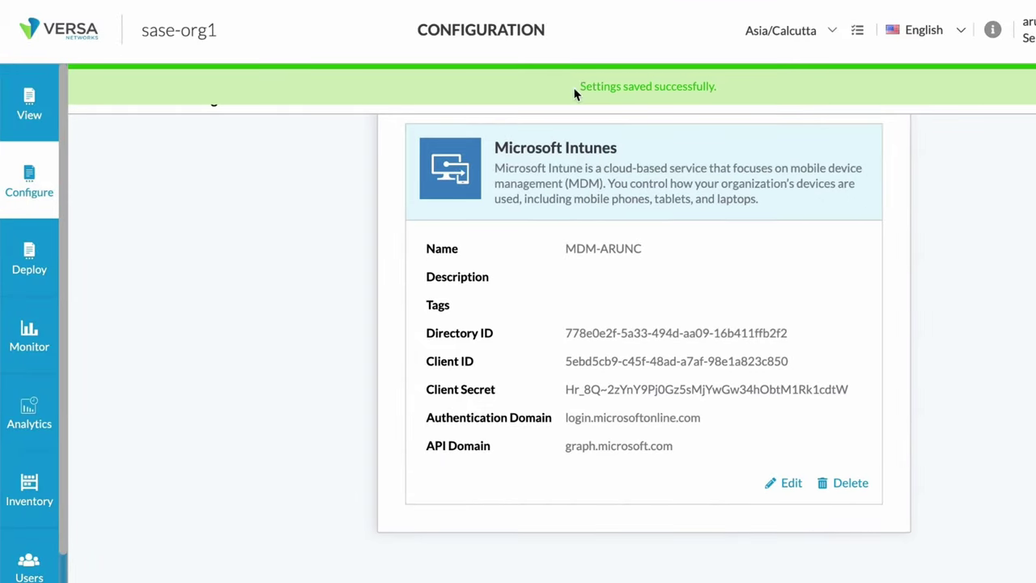
drag(515, 35, 591, 35)
drag(656, 86, 692, 86)
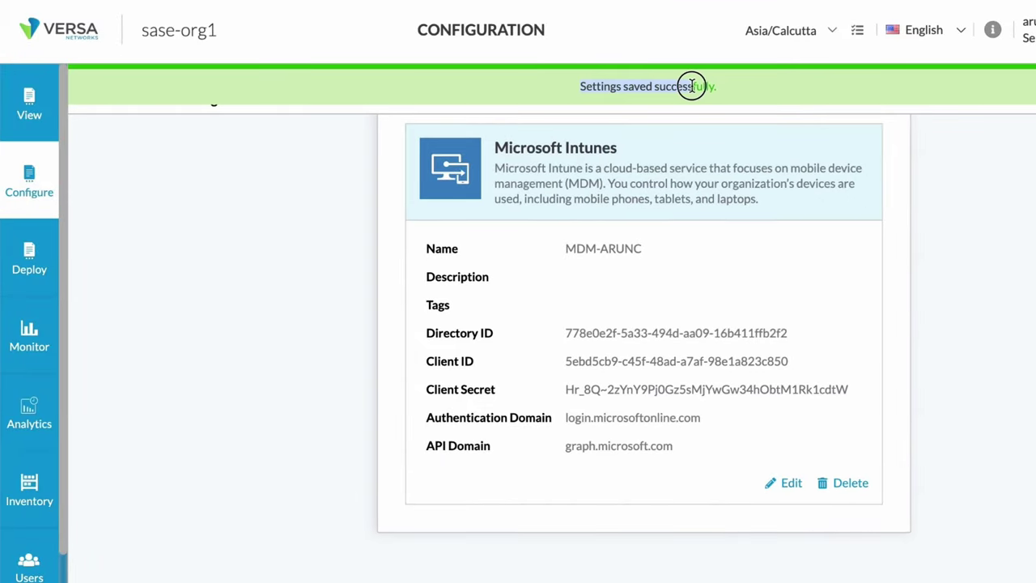
Open the Secure Client Access policy rules and scroll through IT-Grp-rule and CONC-NON-COMPLIANT
click(690, 525)
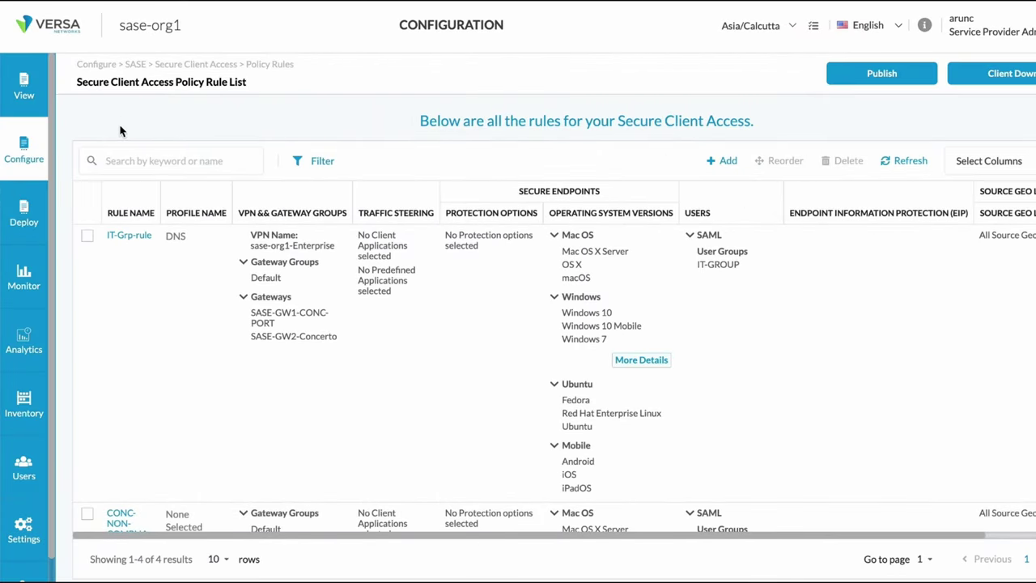
click(45, 146)
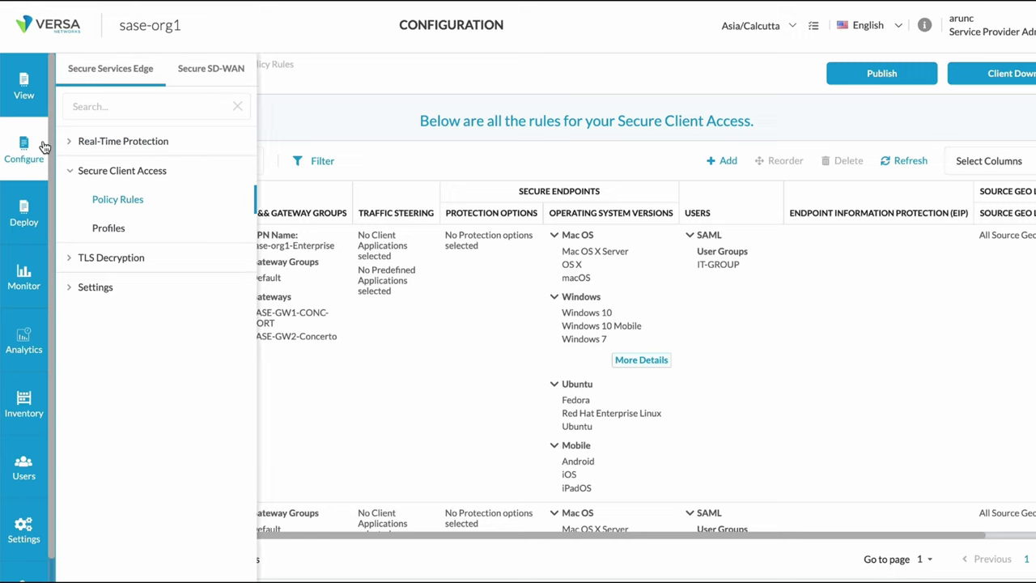
click(46, 145)
click(18, 156)
click(109, 202)
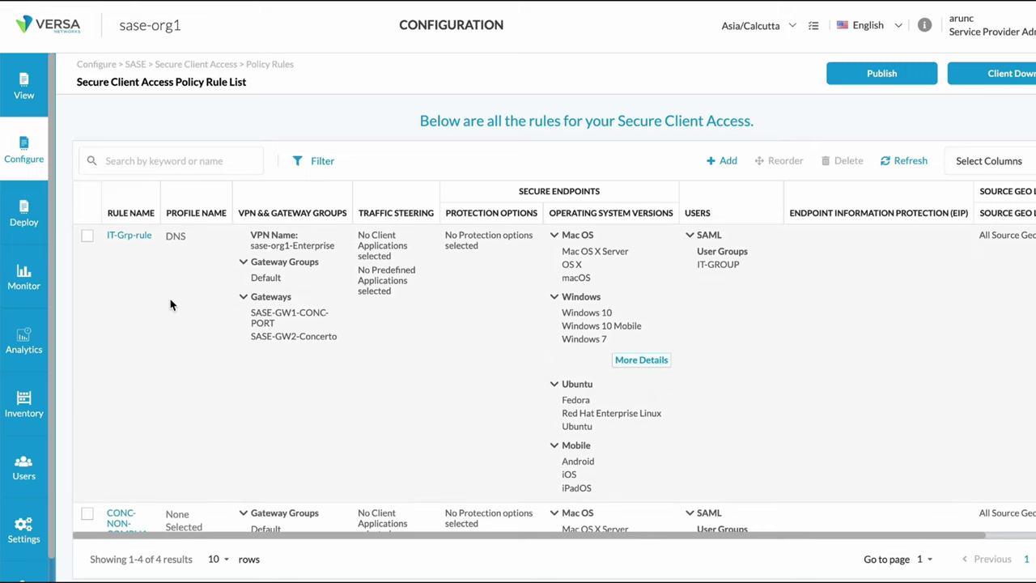
scroll(182, 369, down, 1)
scroll(162, 369, down, 4)
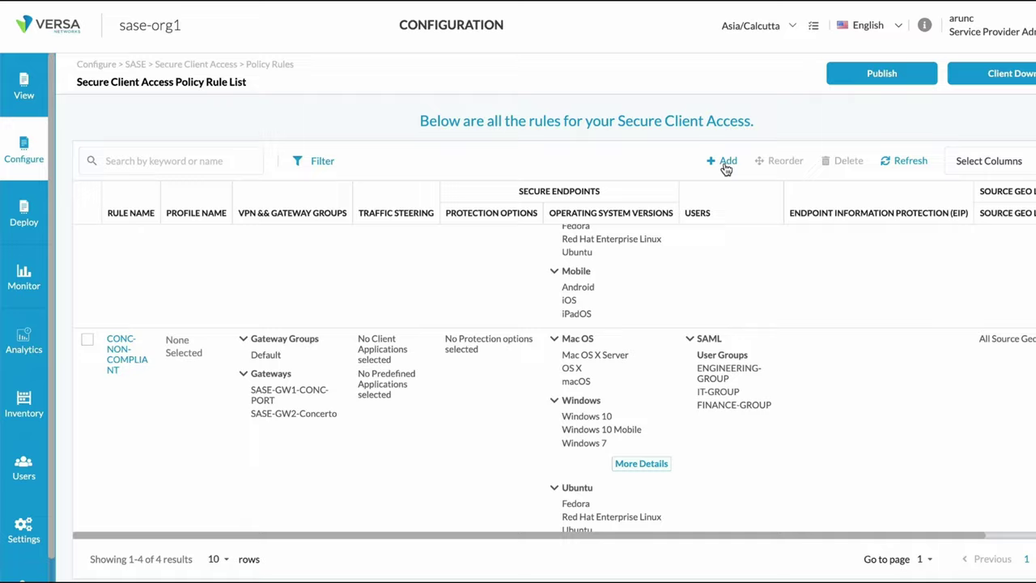
Add a rule sending apps to the Versa Cloud Gateway with message MDM-Managed-Devices-Allow-Rule
click(722, 162)
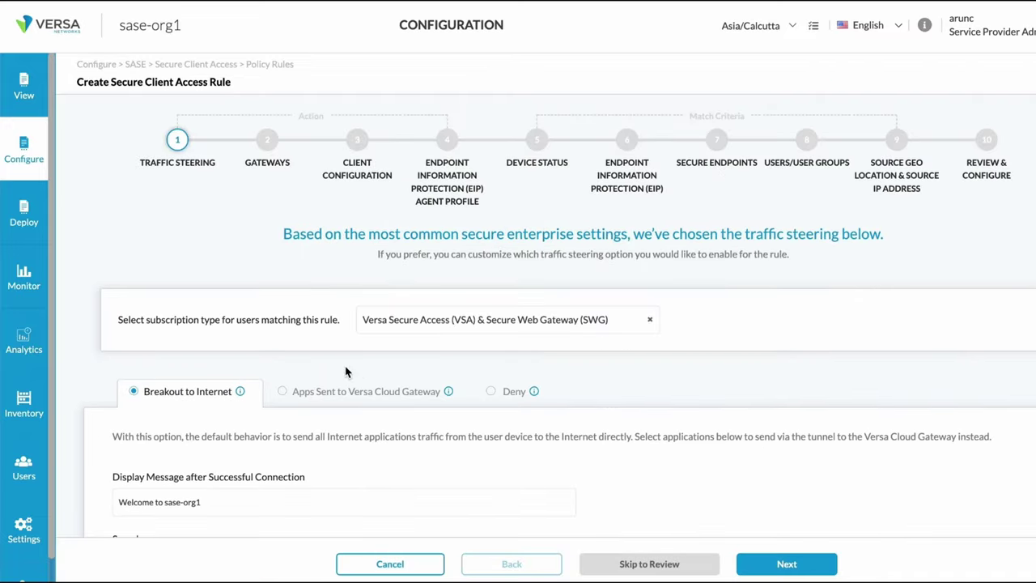
click(326, 397)
scroll(324, 397, down, 2)
triple_click(322, 349)
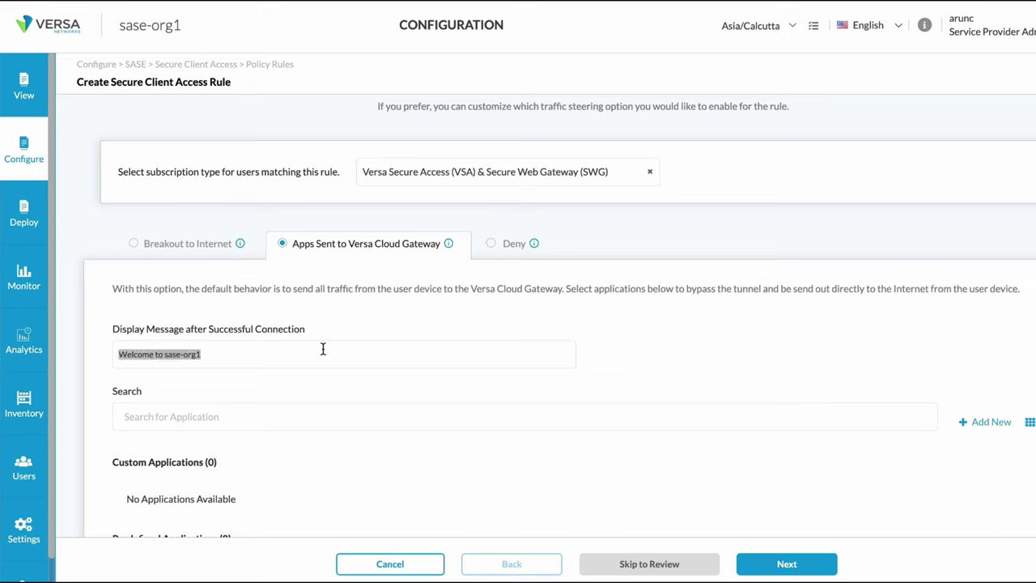
text(MDM -Managed-Devices-Allow-Rule)
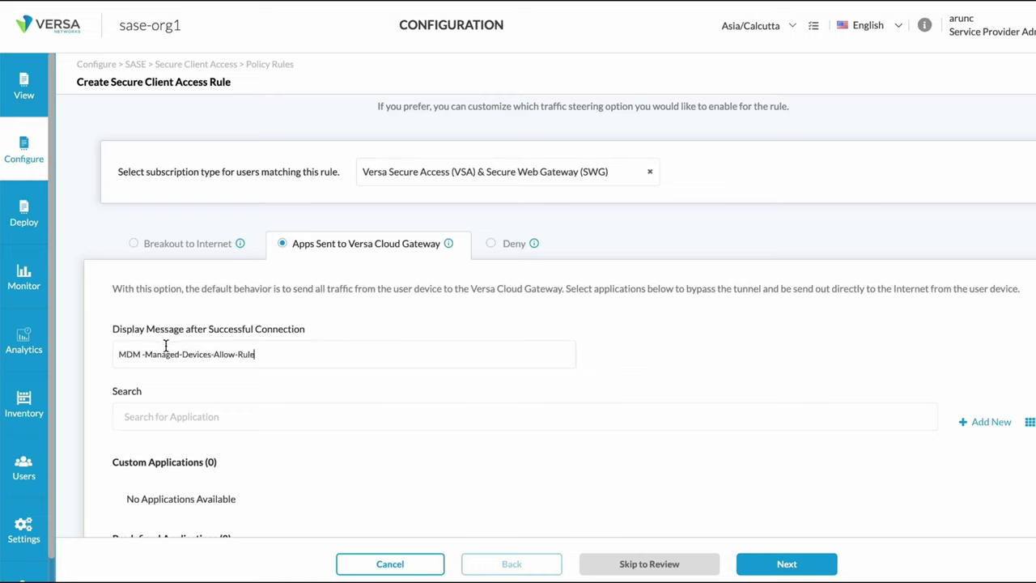
key(BackSpace)
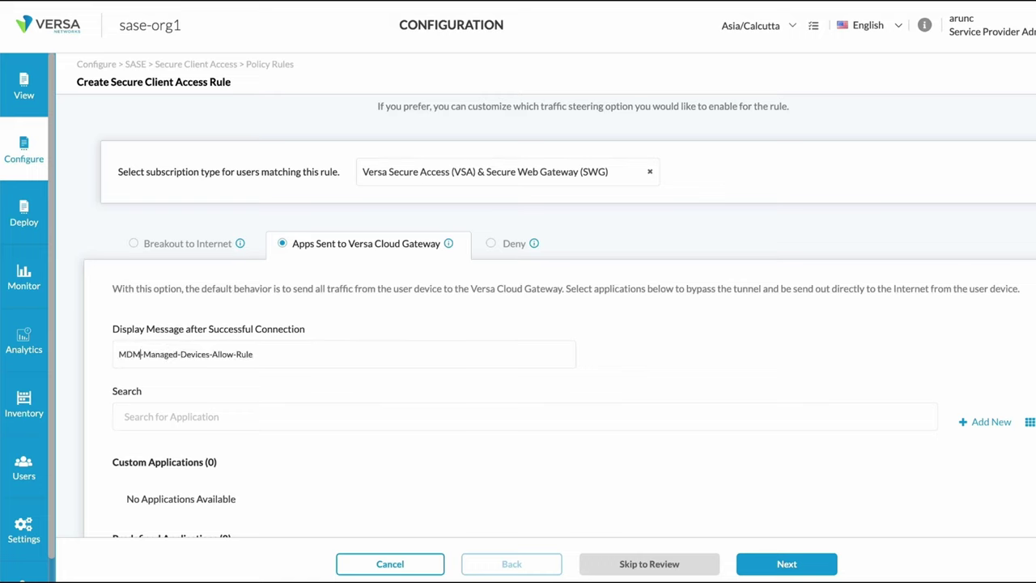
key(ctrl+a)
key(ctrl+c)
Assign client address pools 172.168.10.0/24 and 172.168.20.0/24
click(761, 567)
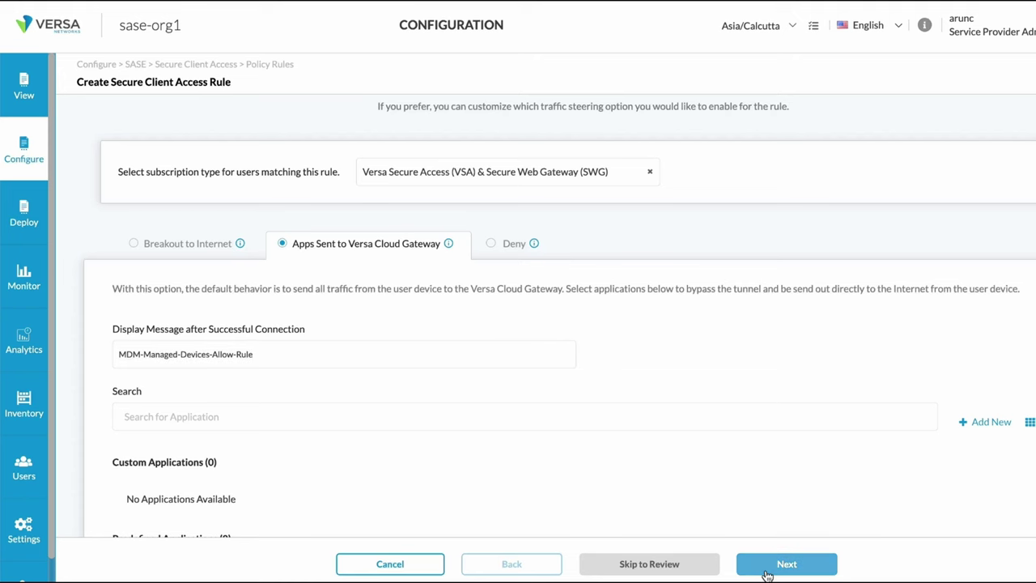
click(896, 383)
click(888, 407)
click(876, 421)
click(849, 445)
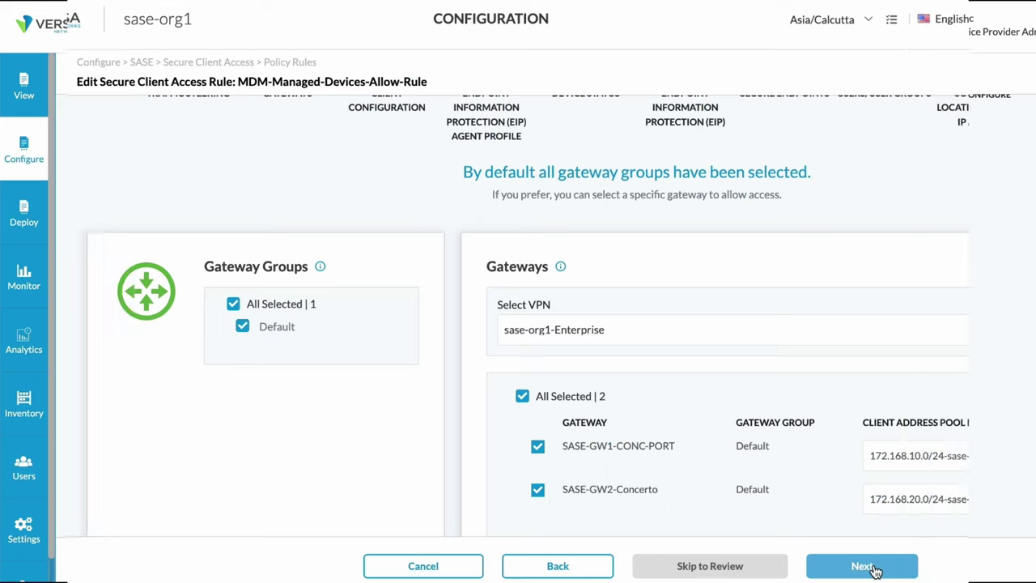
click(873, 568)
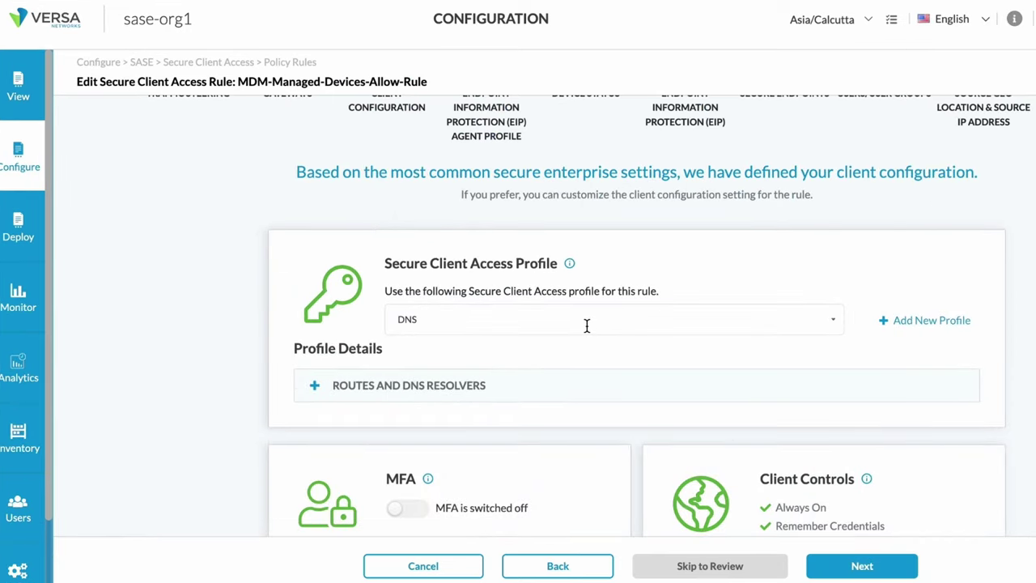
Keep the DNS client access profile and set the certificate issuer to Microsoft Intune MDM Device CA
click(586, 325)
click(518, 346)
scroll(531, 348, down, 2)
click(463, 261)
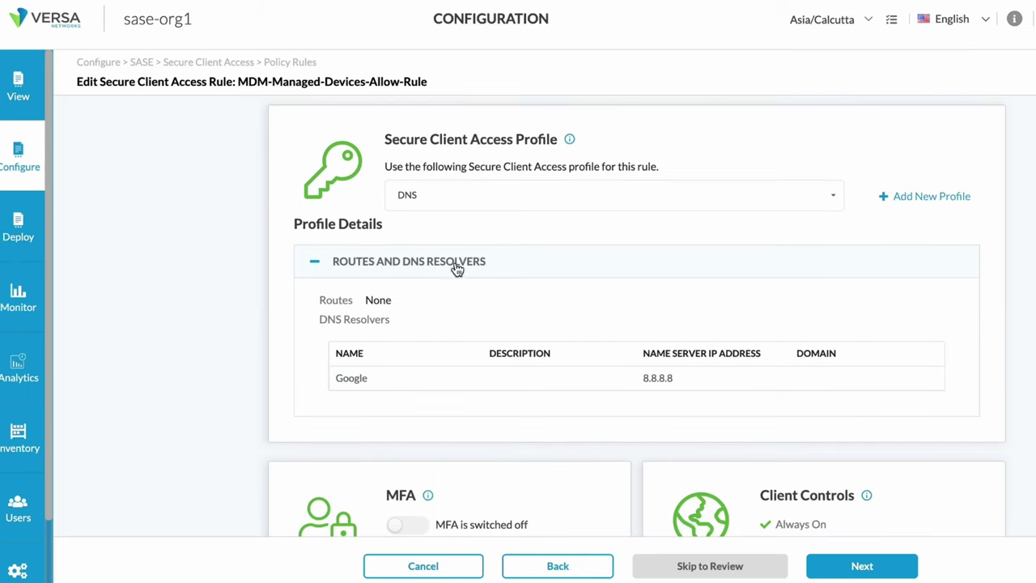
scroll(713, 404, down, 2)
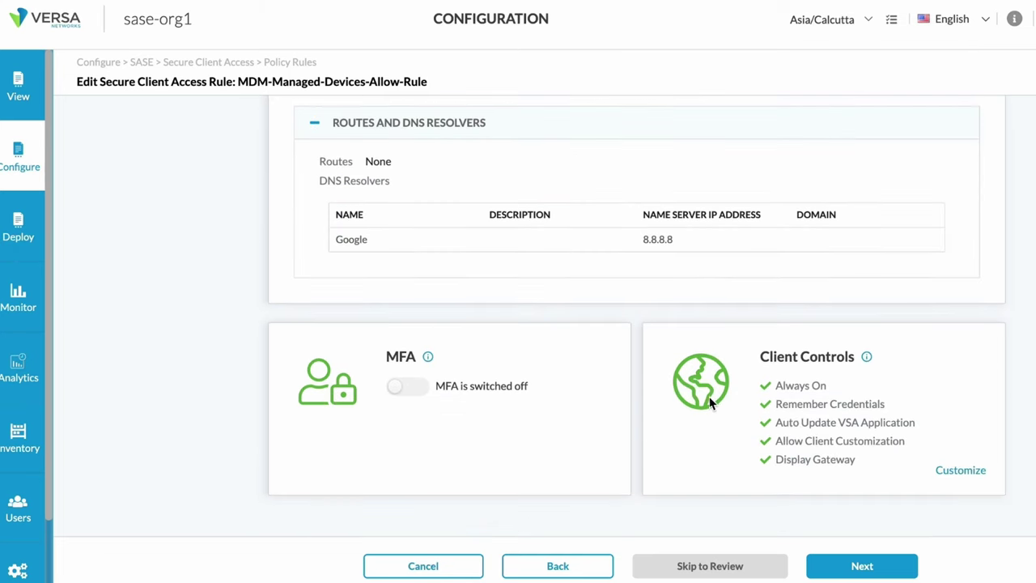
click(960, 470)
scroll(508, 334, down, 3)
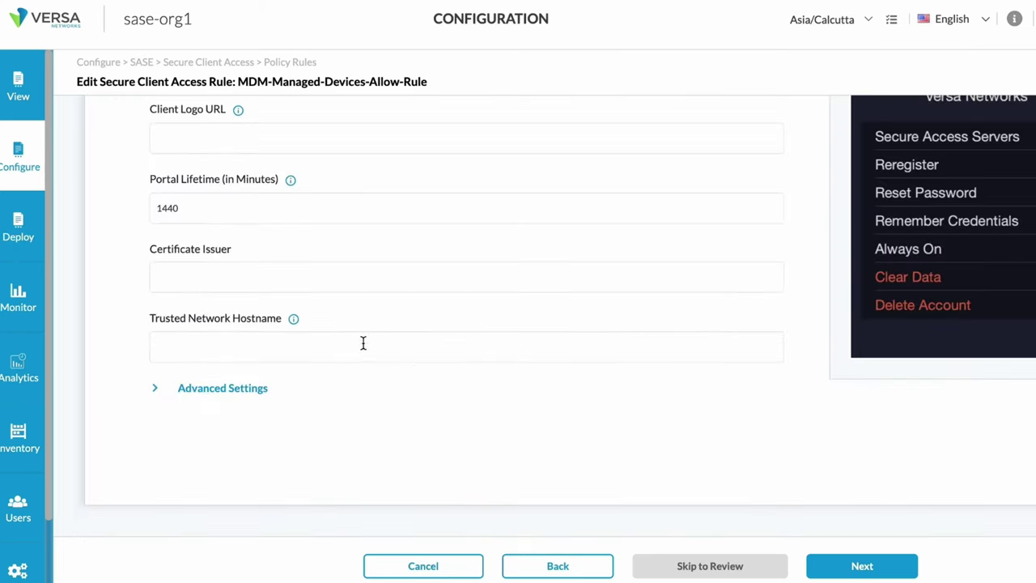
text(Microsoft Intune MDM Device CA)
drag(296, 276, 142, 279)
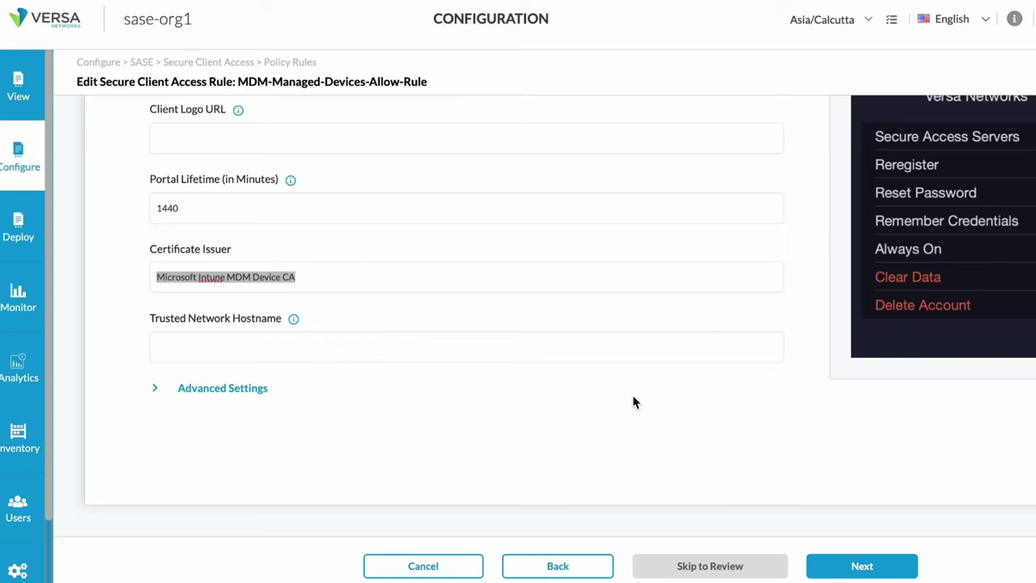
click(860, 565)
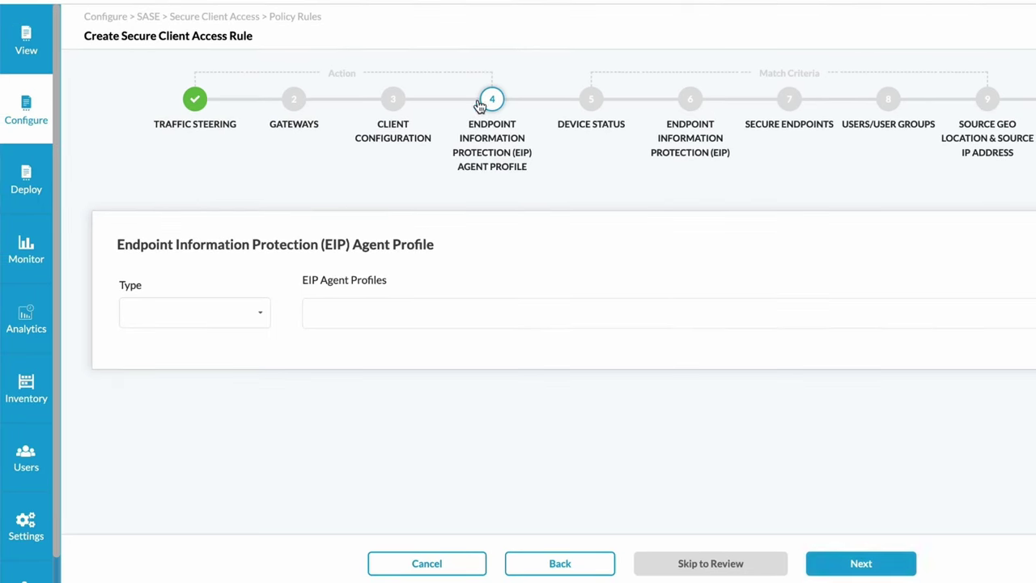
Make the rule match Enterprise Managed Devices whose state is Compliance
click(846, 570)
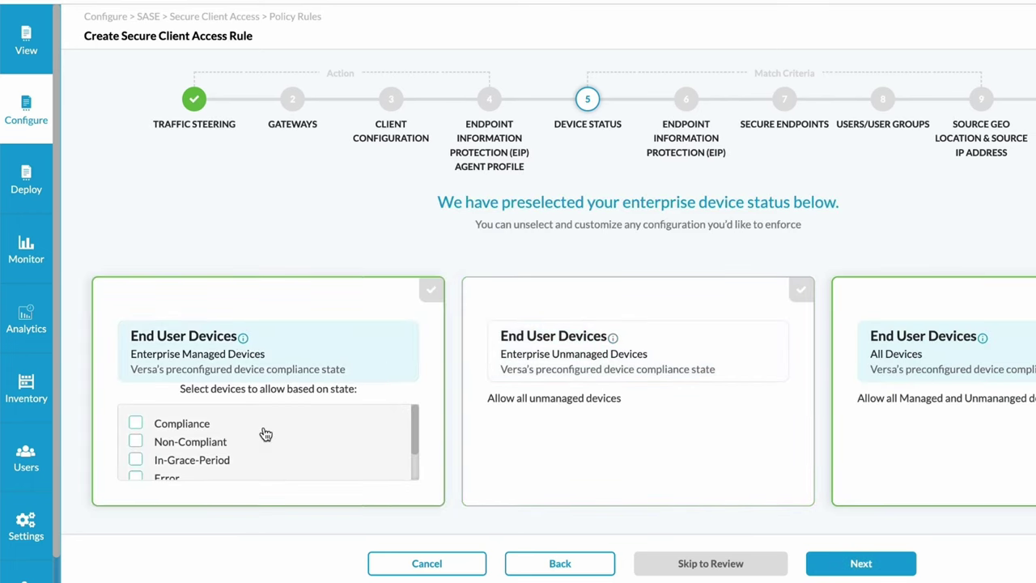
click(369, 300)
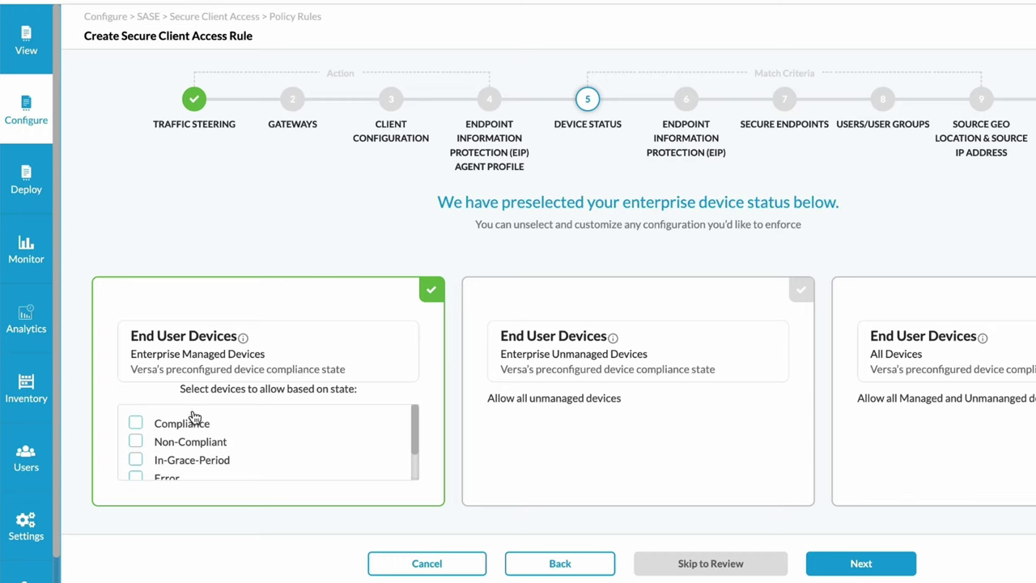
click(135, 424)
click(420, 445)
drag(419, 445, 494, 428)
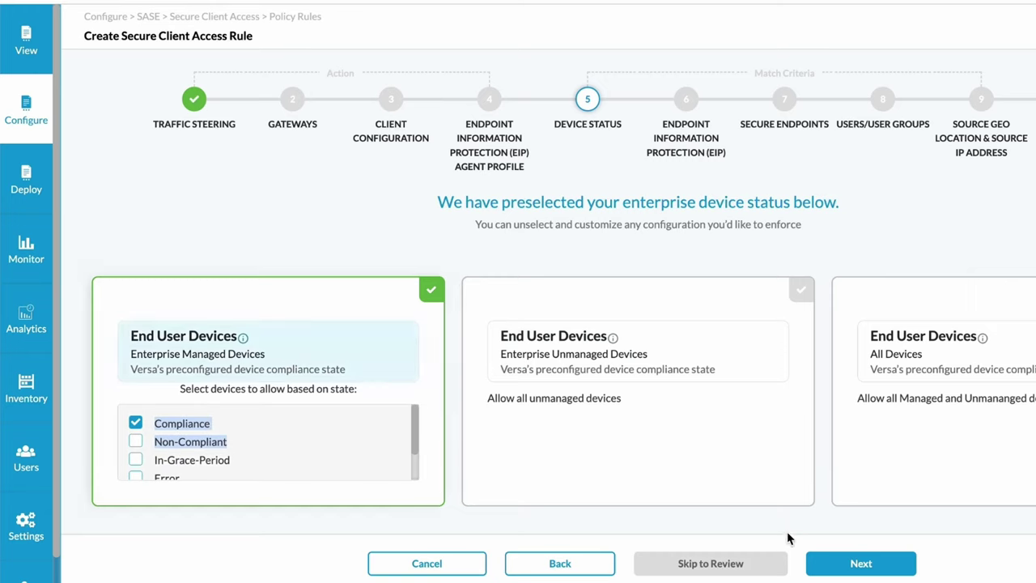
Skip the EIP and Secure Endpoint steps and limit users to SAML groups ENGINEERING-GROUP, IT-GROUP, FINANCE-GROUP
click(844, 571)
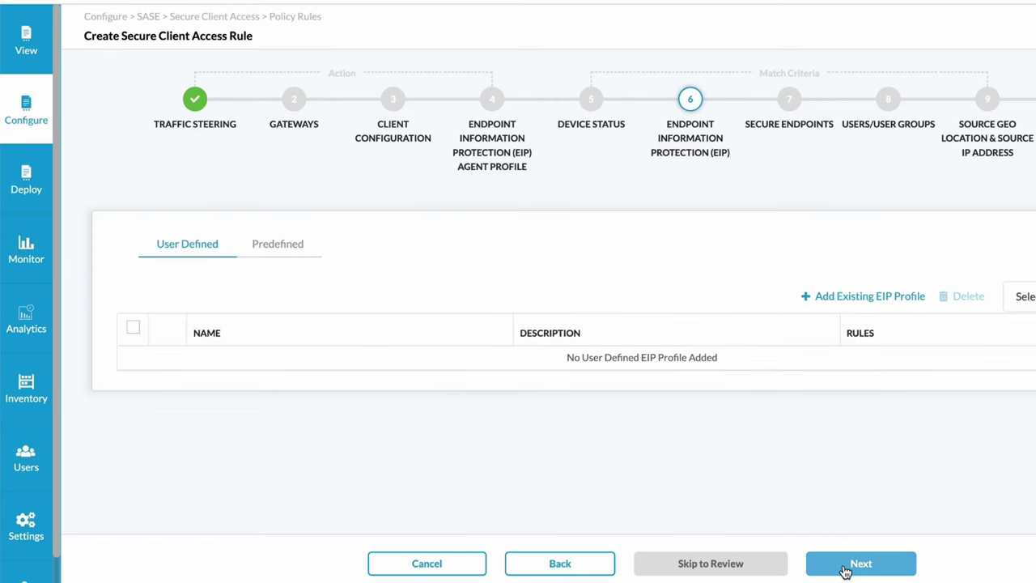
click(844, 570)
click(846, 568)
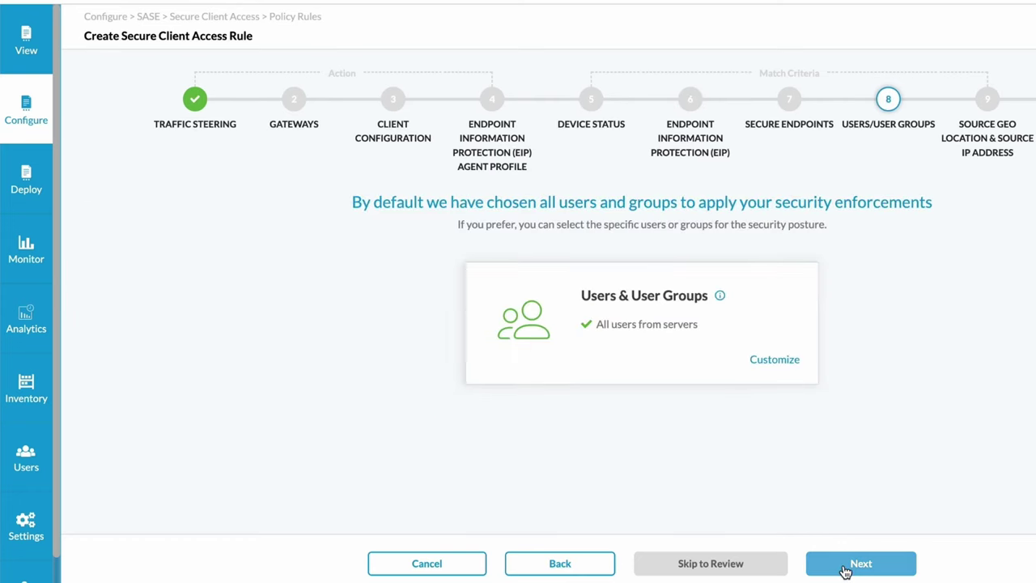
click(771, 359)
click(234, 370)
click(199, 414)
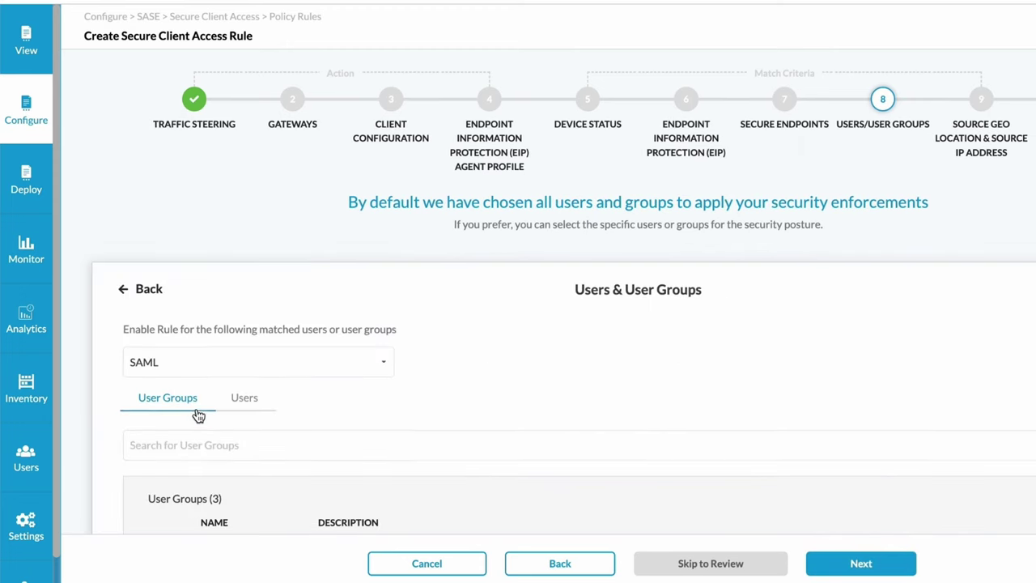
scroll(199, 351, down, 3)
click(150, 377)
click(150, 407)
click(149, 434)
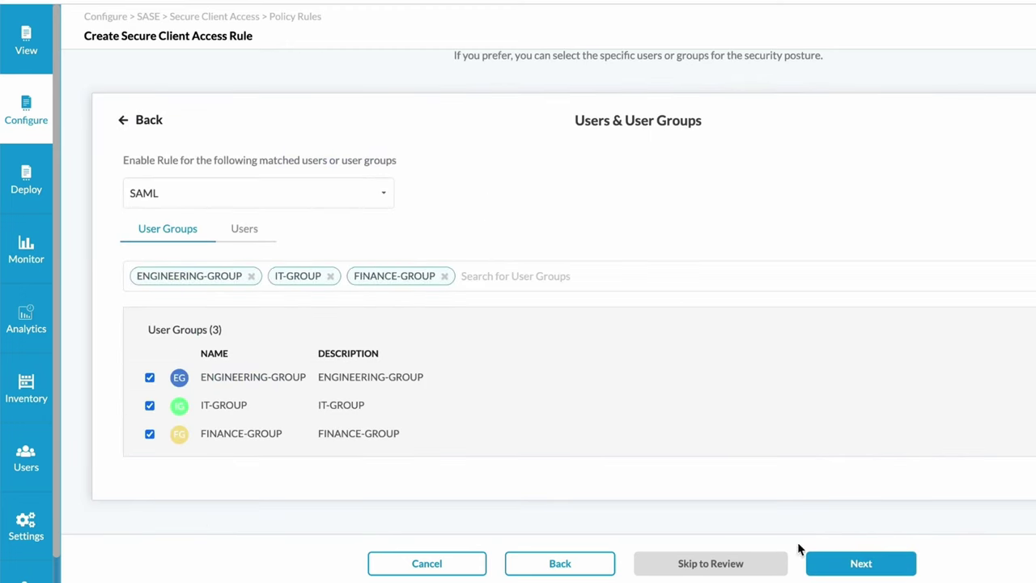
Name the rule MDM-Managed-Devices-Allow-Rule and use the same text as its description
click(865, 565)
click(864, 564)
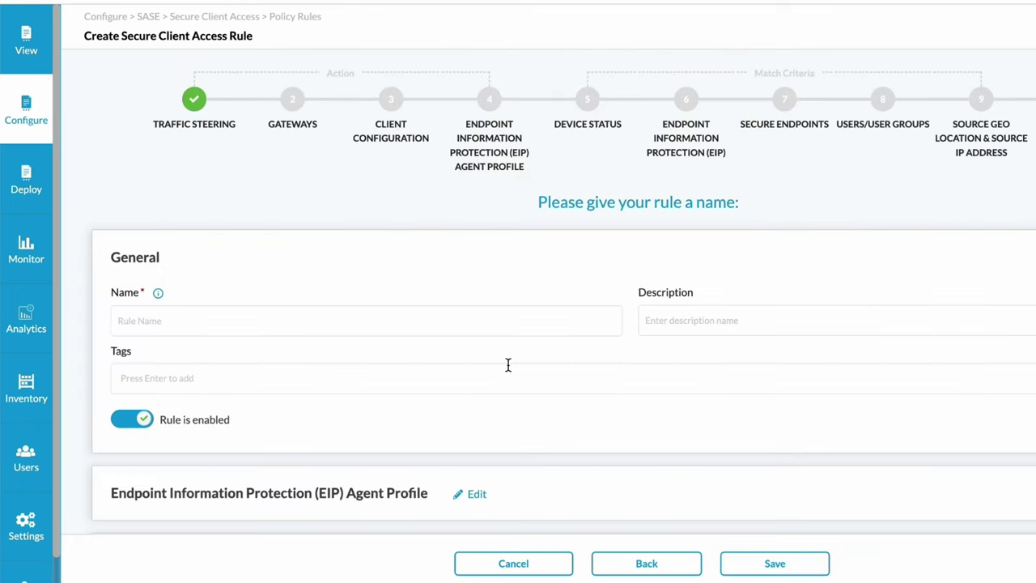
click(413, 312)
key(ctrl+v)
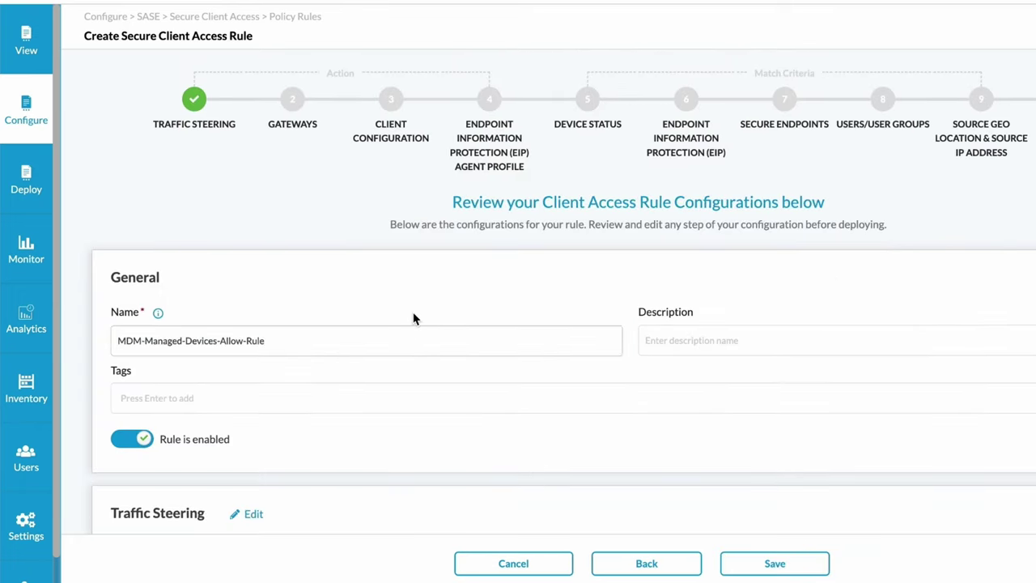
click(726, 327)
key(ctrl+v)
Save the rule so it is processed before all other rules
scroll(624, 371, down, 2)
click(775, 563)
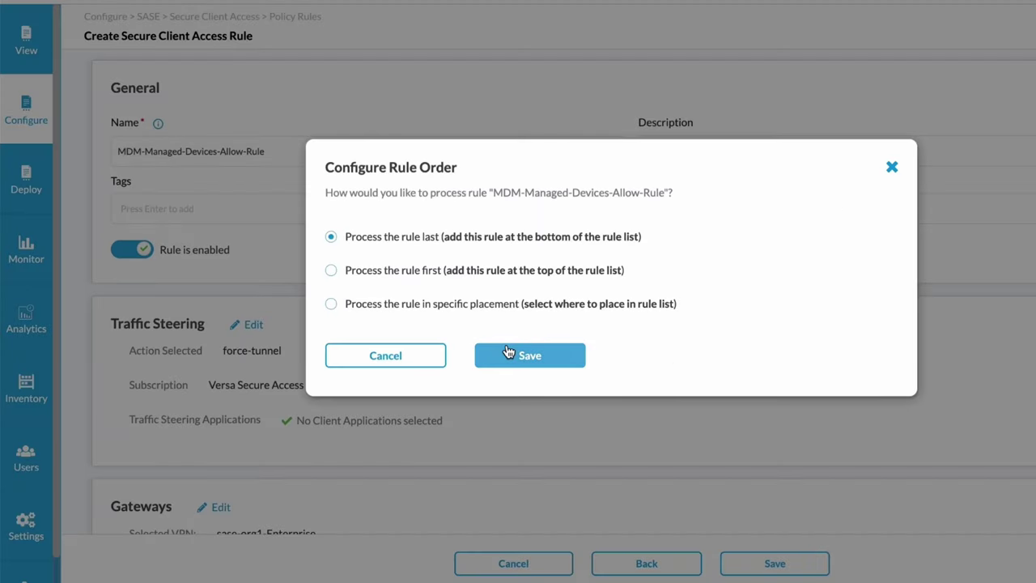
click(433, 274)
click(552, 360)
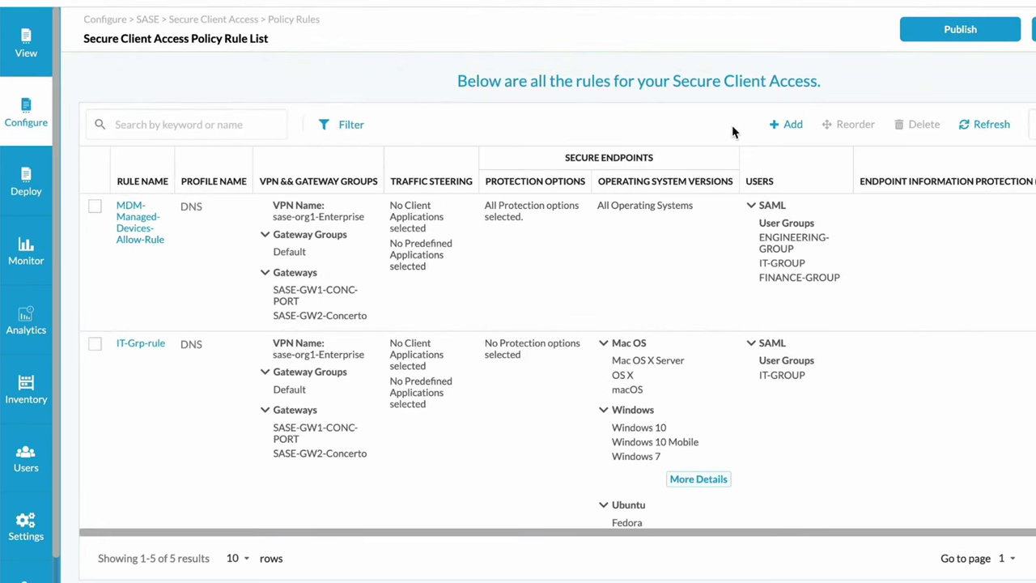
Add a new access rule set to Deny with blocked message 'MDM-Non-Compliant-Devices-Deny-Rule', advancing to EIP Agent Profile
click(783, 129)
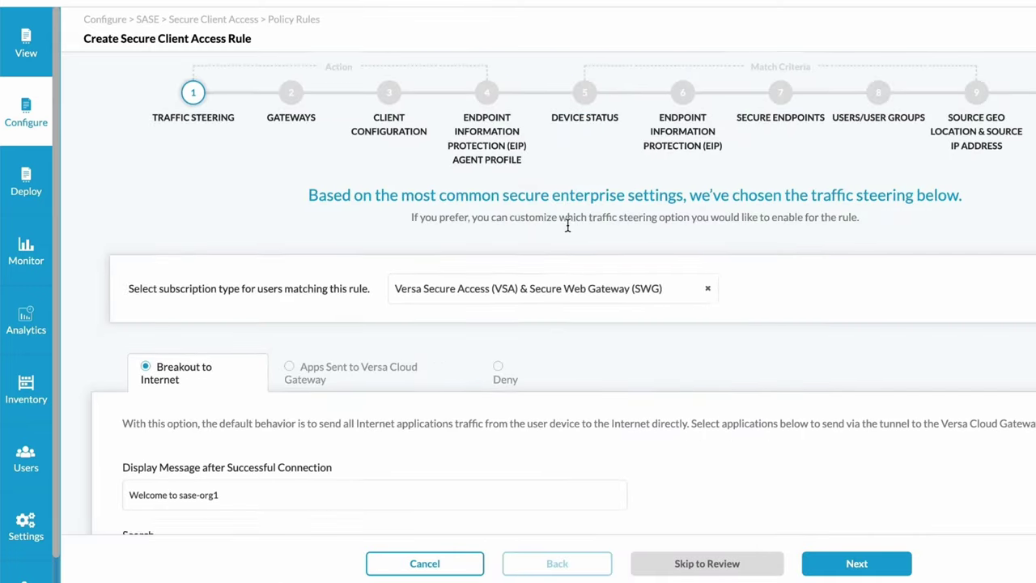
scroll(527, 241, down, 3)
scroll(407, 208, up, 3)
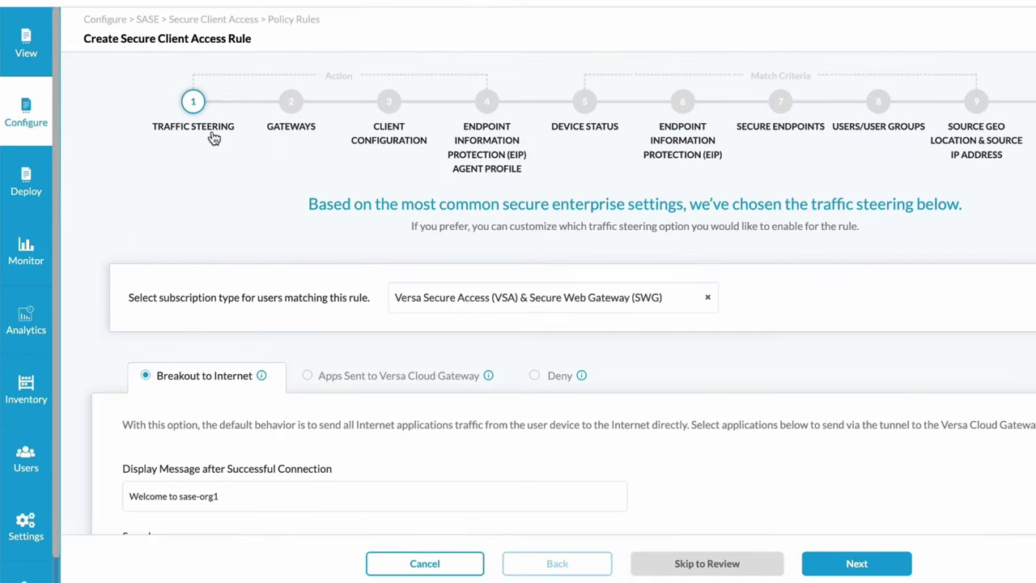
scroll(466, 330, down, 1)
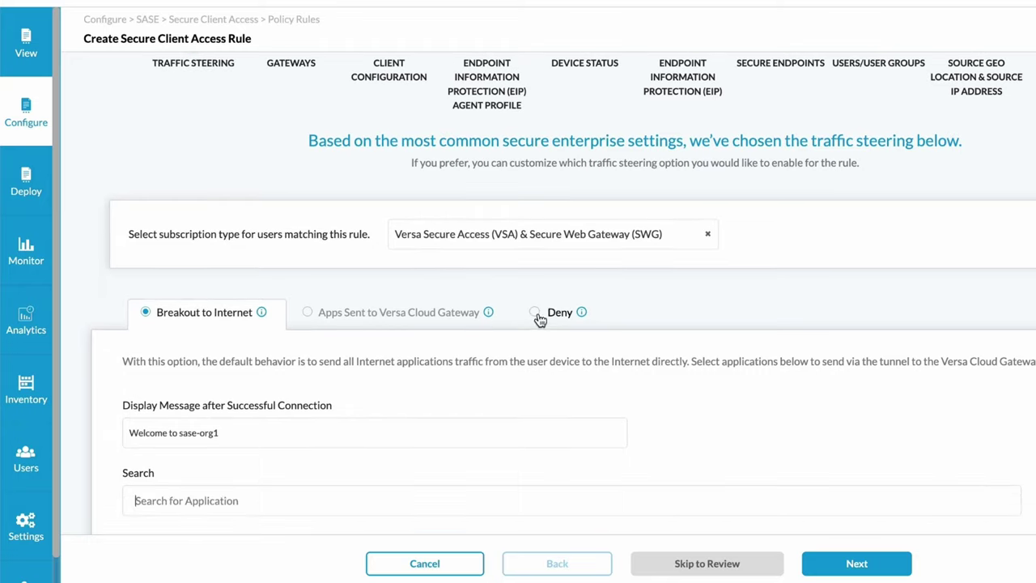
click(537, 310)
triple_click(426, 380)
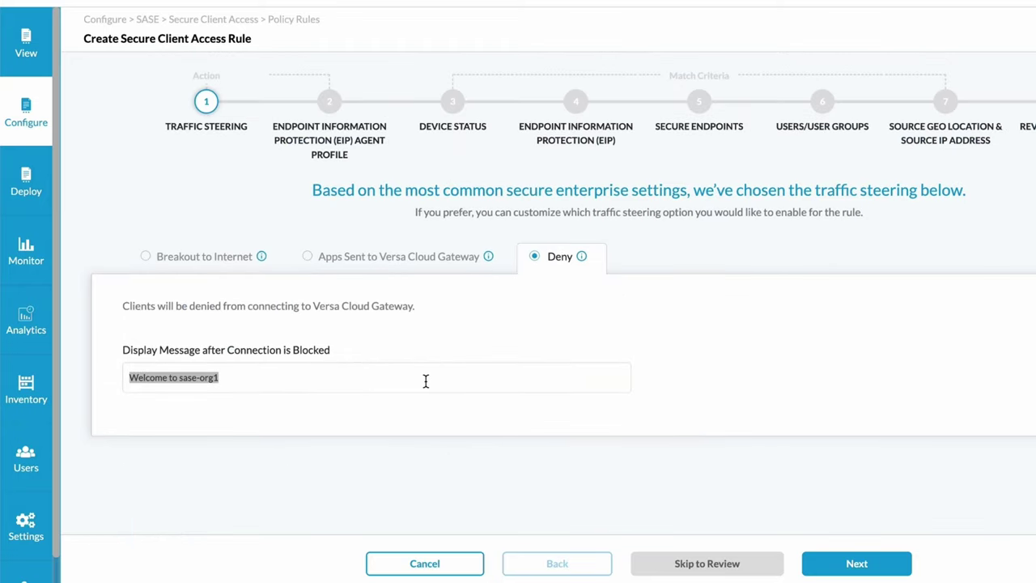
text(MDM-Non-Compliant-Devices-Deny-Rule)
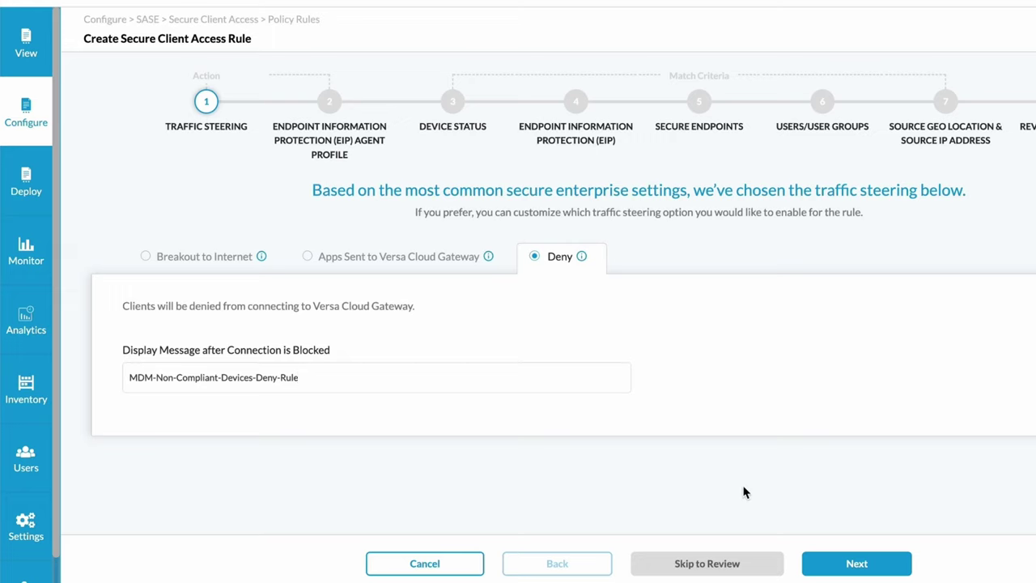
click(831, 562)
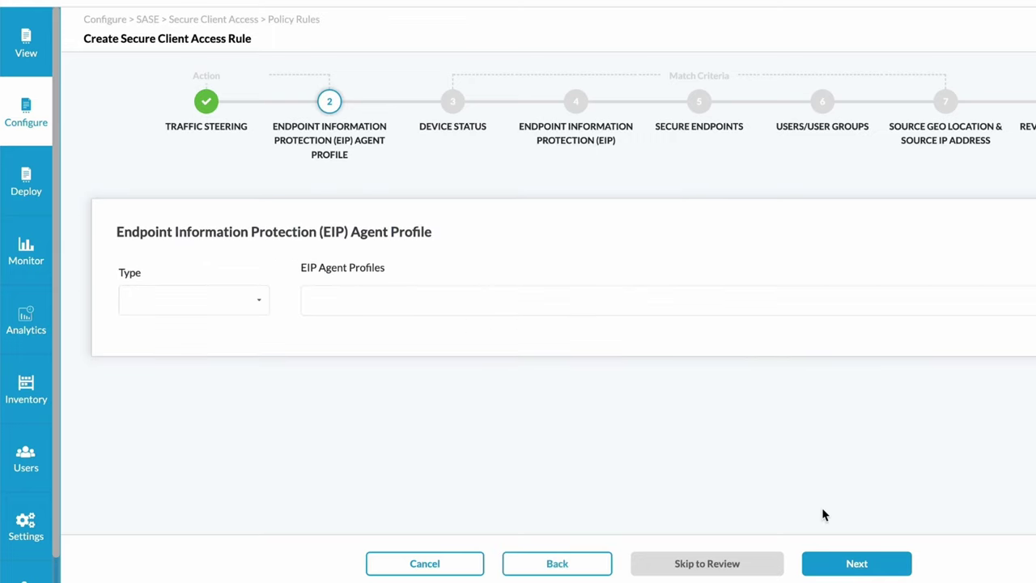
Target Enterprise Managed Devices in Non-Compliant, In-Grace-Period, Error and Unknown states
click(810, 558)
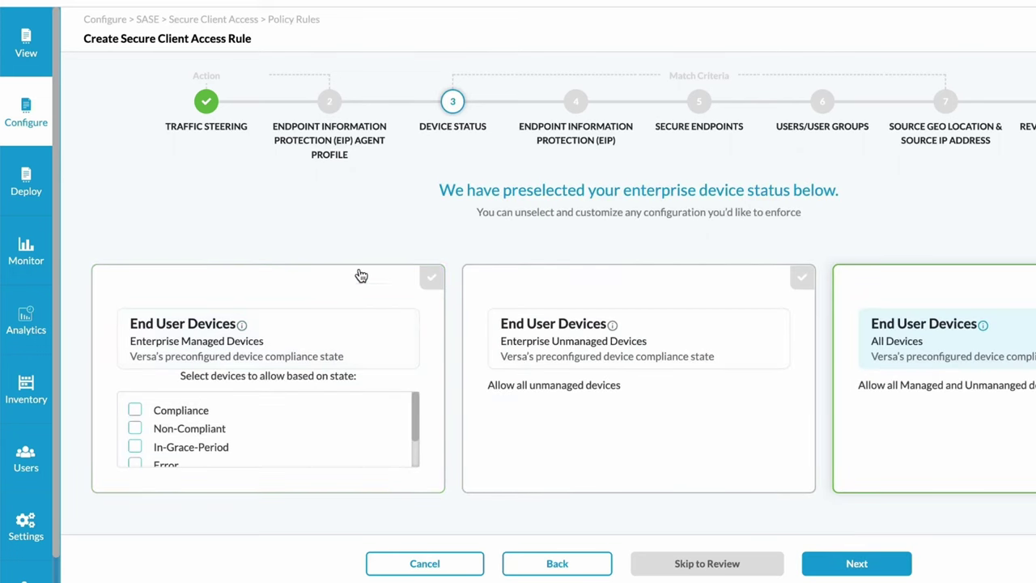
click(347, 297)
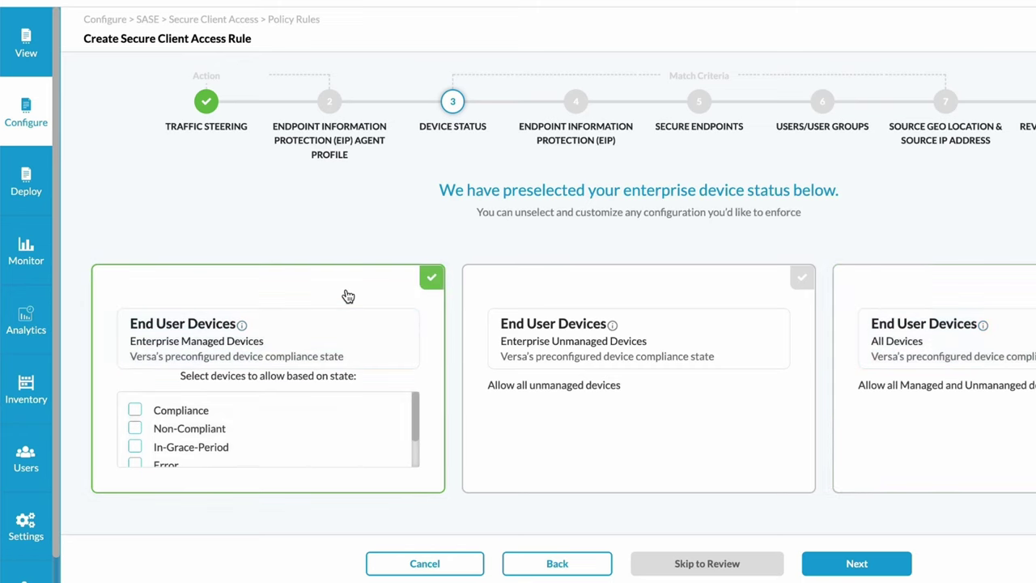
click(135, 447)
scroll(134, 449, down, 1)
click(134, 450)
scroll(135, 448, down, 1)
click(134, 446)
scroll(174, 438, up, 2)
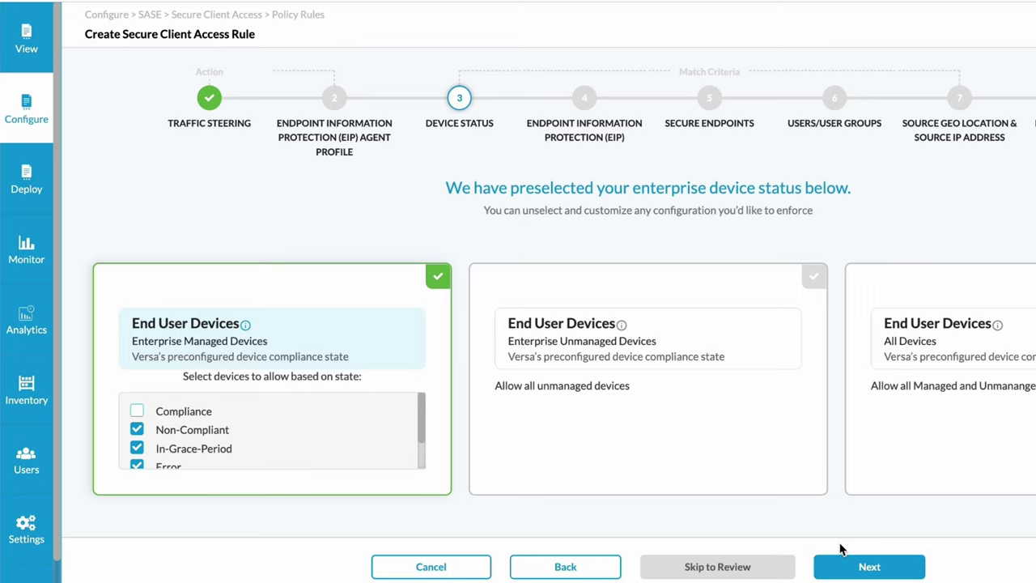
scroll(340, 441, down, 2)
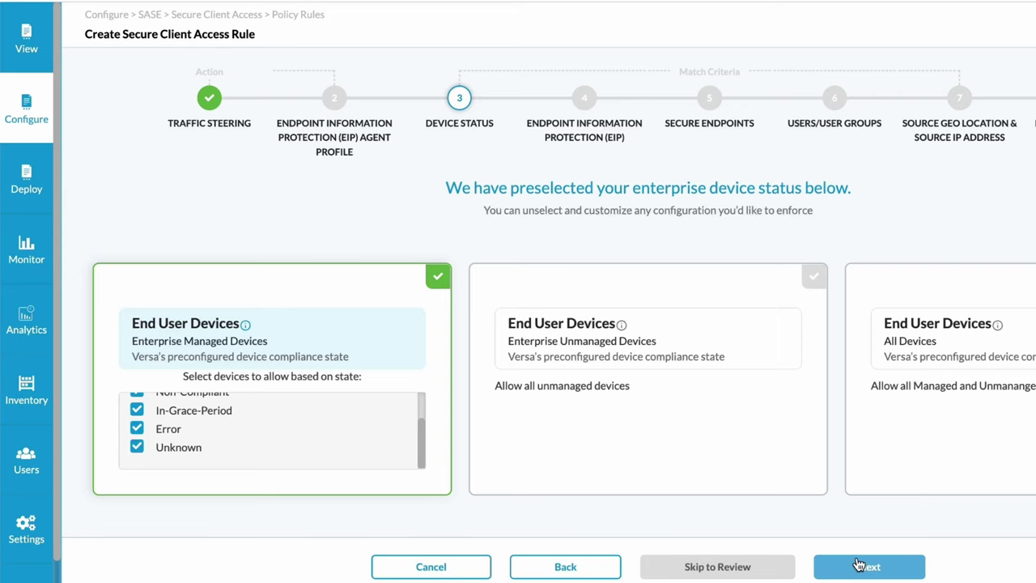
click(859, 564)
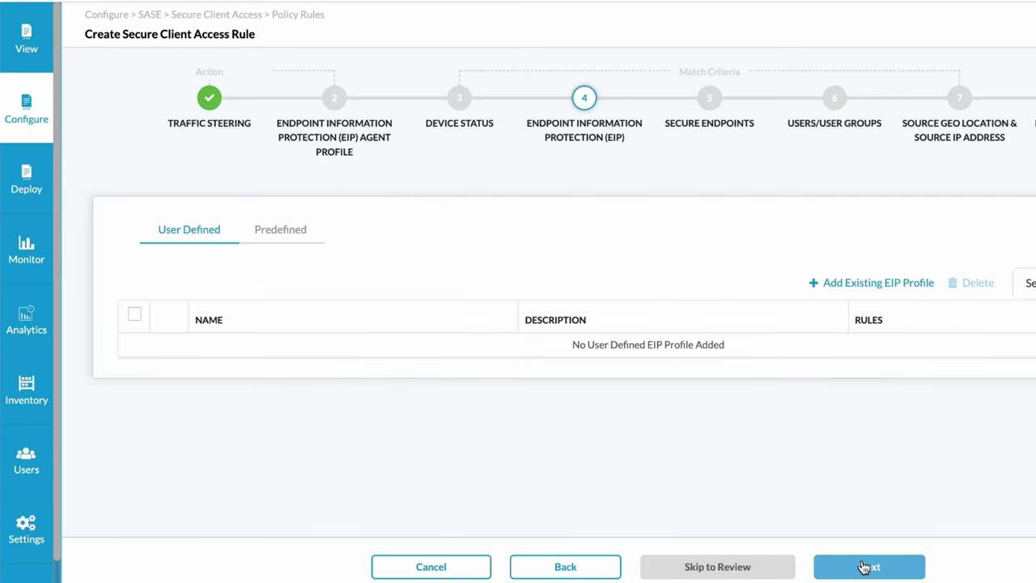
Customize the rule's users to the SAML directory's ENGINEERING-GROUP
click(865, 567)
click(866, 565)
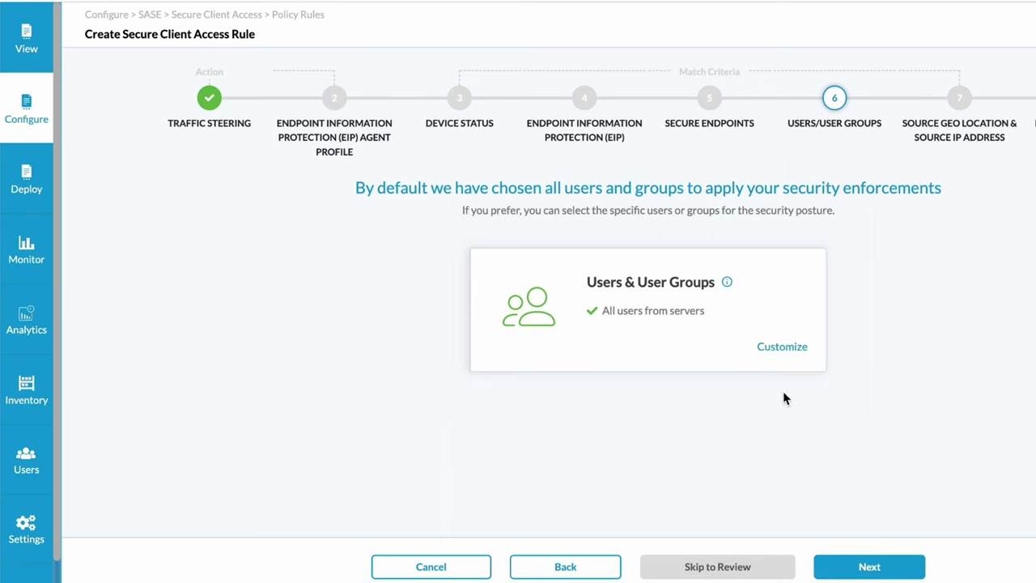
click(774, 343)
click(251, 352)
click(183, 403)
scroll(212, 478, down, 2)
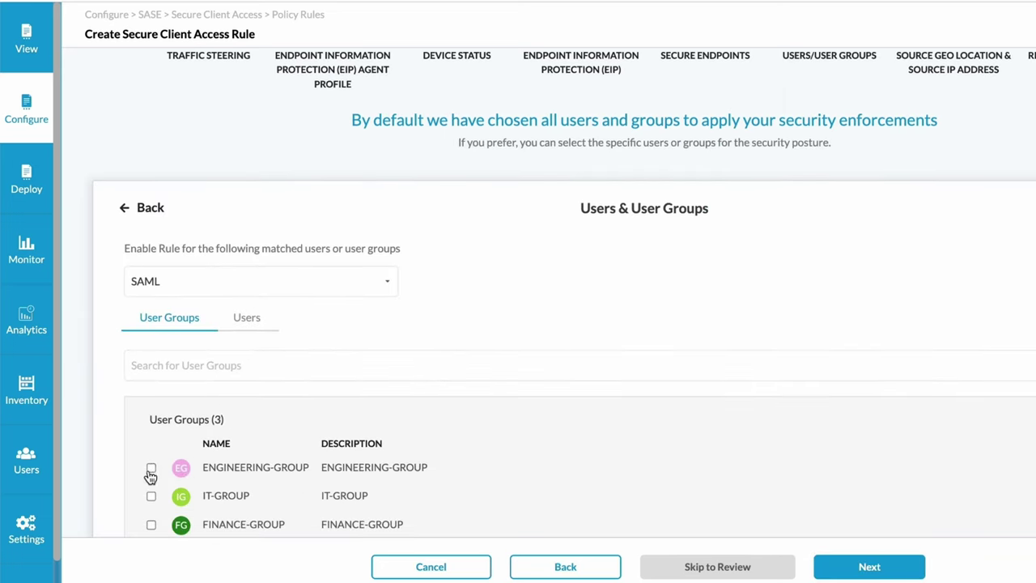
click(151, 468)
Name the rule 'MDM-Non-Compliant-Devices-Deny-Rule' and save it to be processed first
click(866, 567)
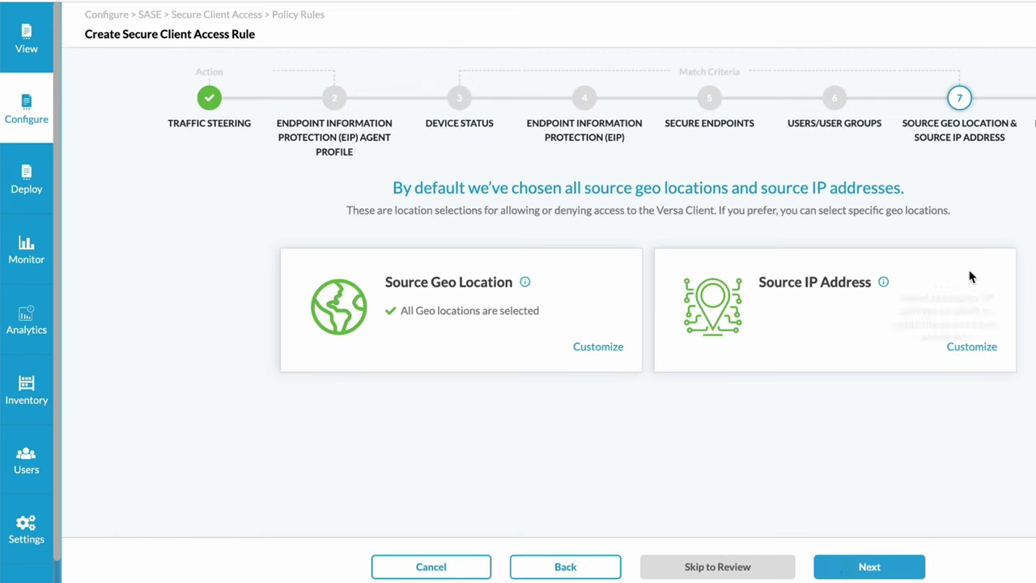
click(851, 569)
click(407, 312)
text(MDM-Non-Compliant-Devices-Deny-Rule)
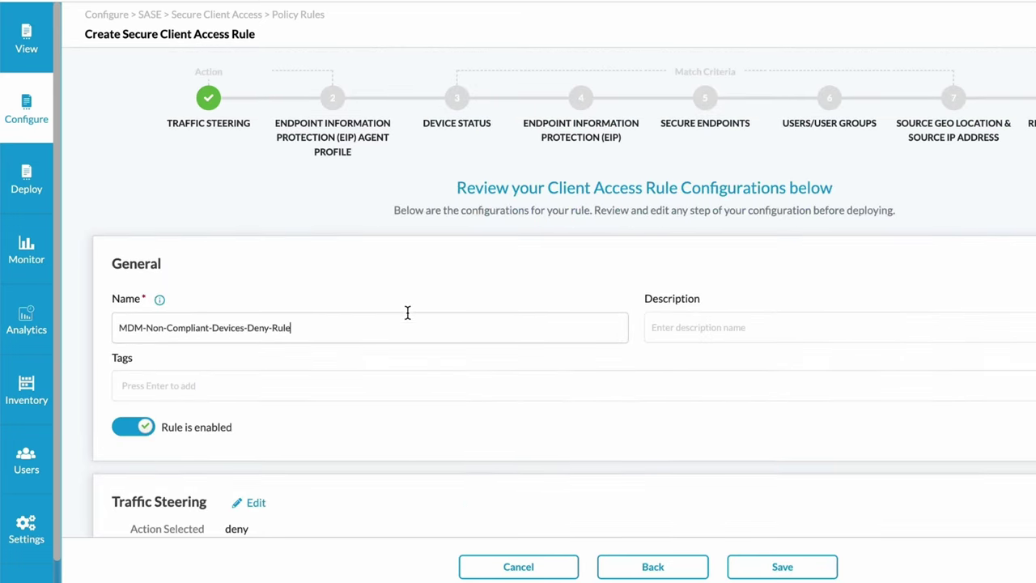
click(779, 560)
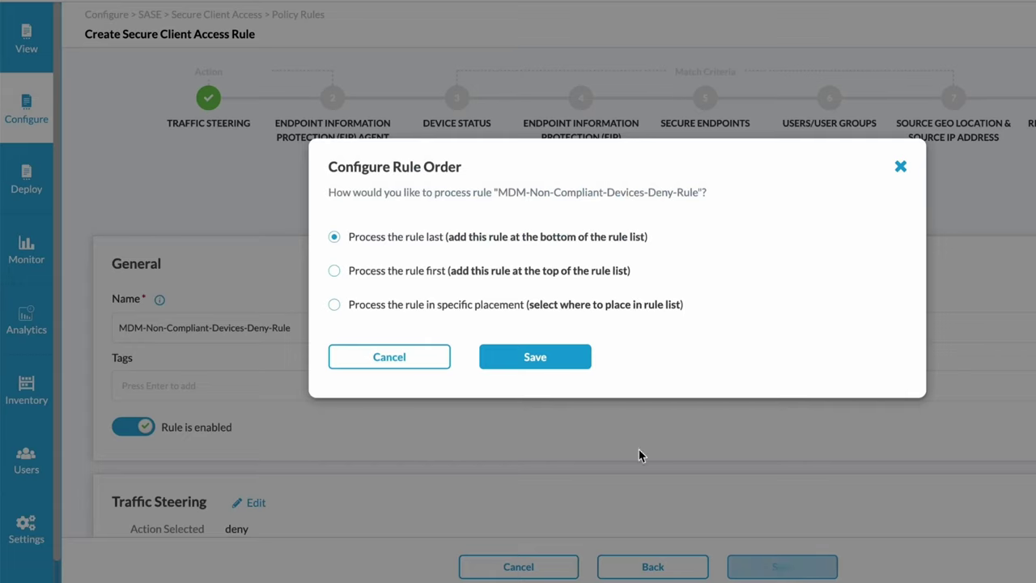
click(424, 277)
click(536, 361)
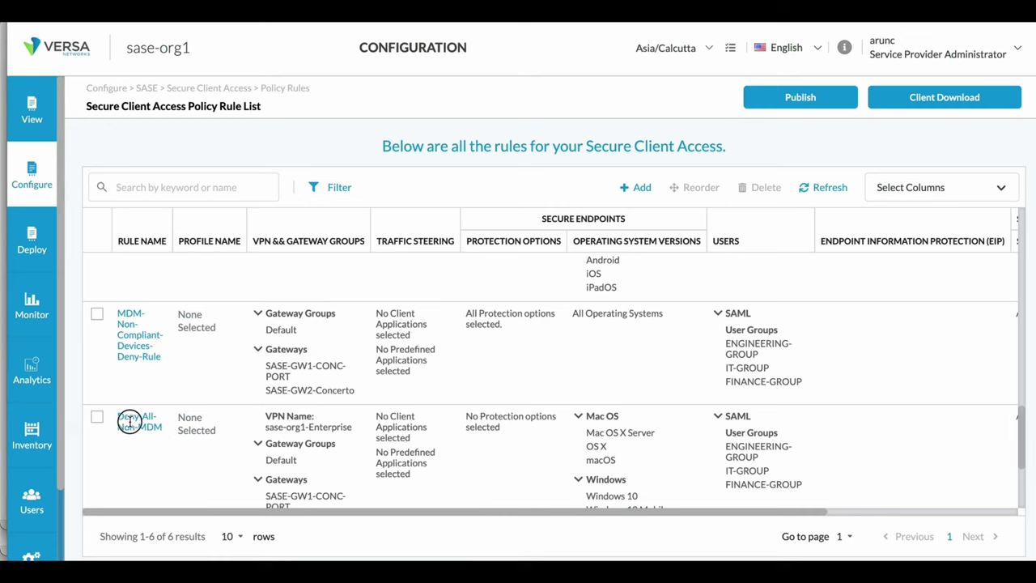
Open the Deny-All-Non-MDM rule and review its deny action and device status settings
click(139, 429)
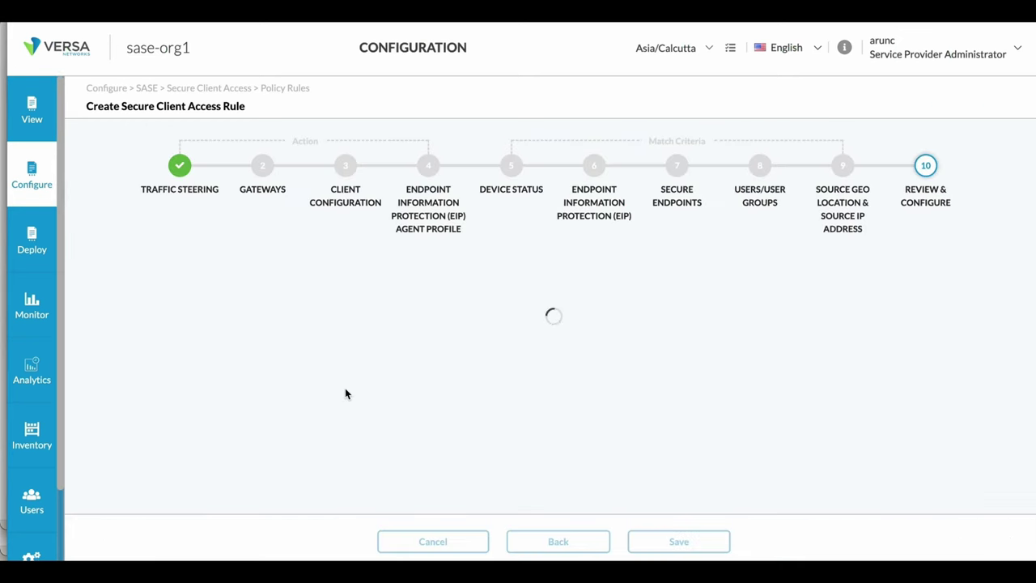
scroll(346, 389, down, 3)
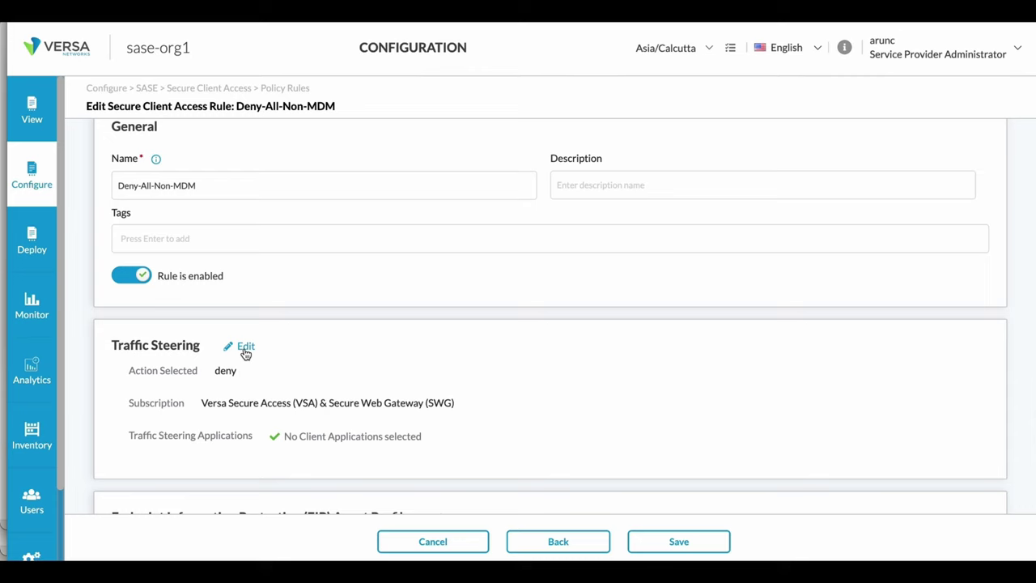
double_click(224, 370)
scroll(300, 389, down, 3)
click(236, 379)
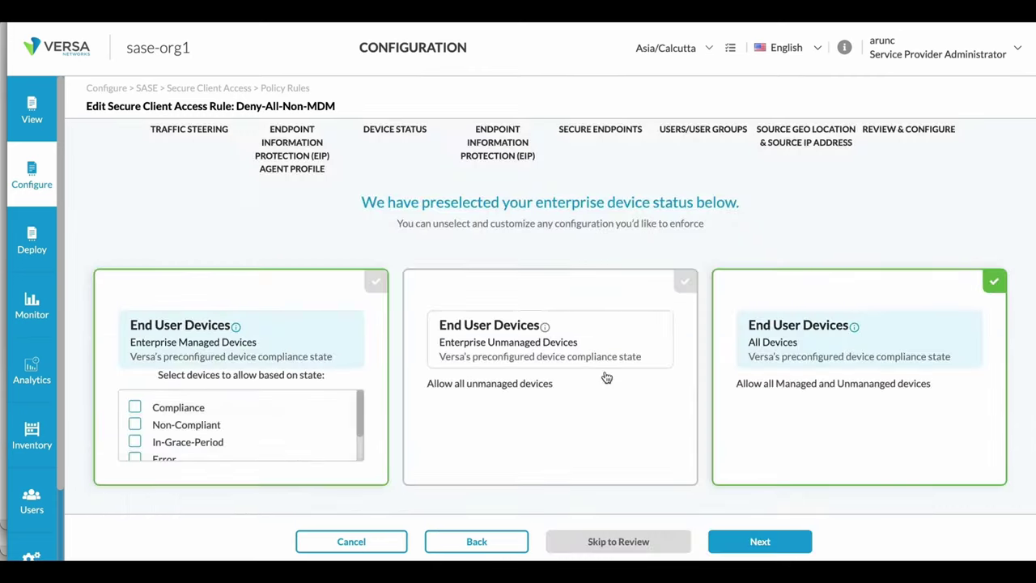
Step through the remaining wizard pages and save the Deny-All-Non-MDM rule
click(775, 544)
click(776, 544)
click(772, 544)
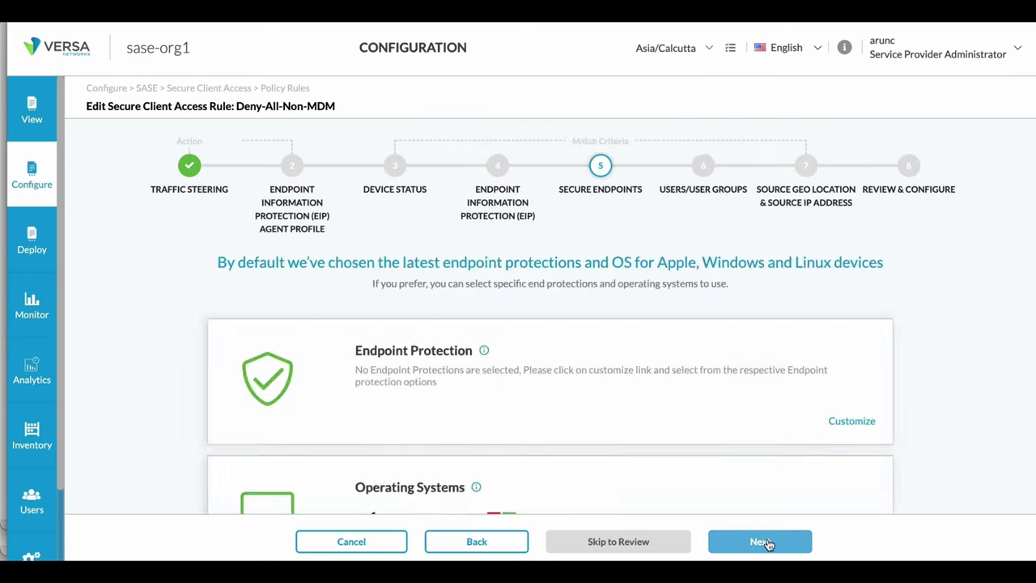
click(769, 545)
click(768, 545)
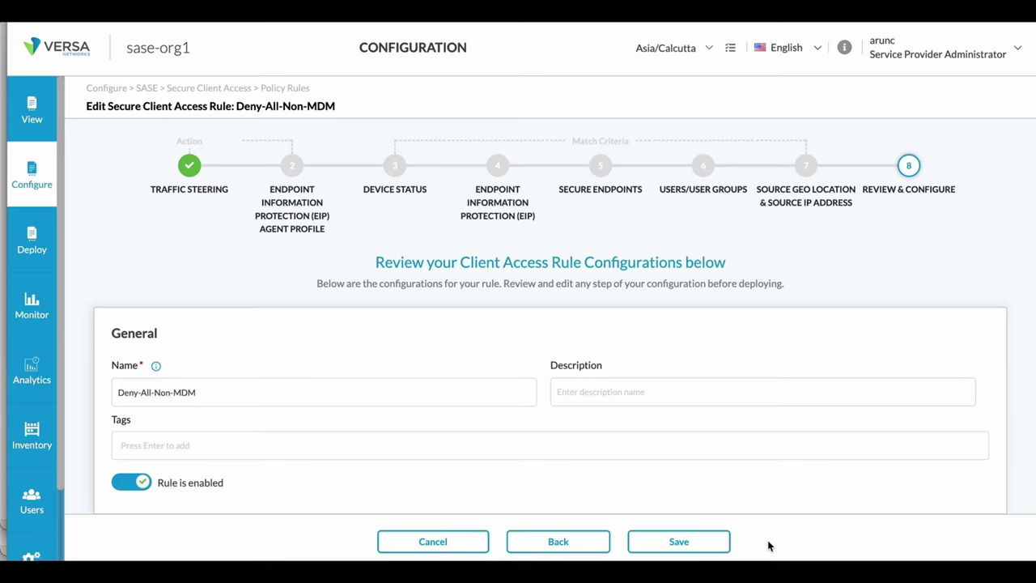
click(698, 542)
scroll(165, 433, down, 10)
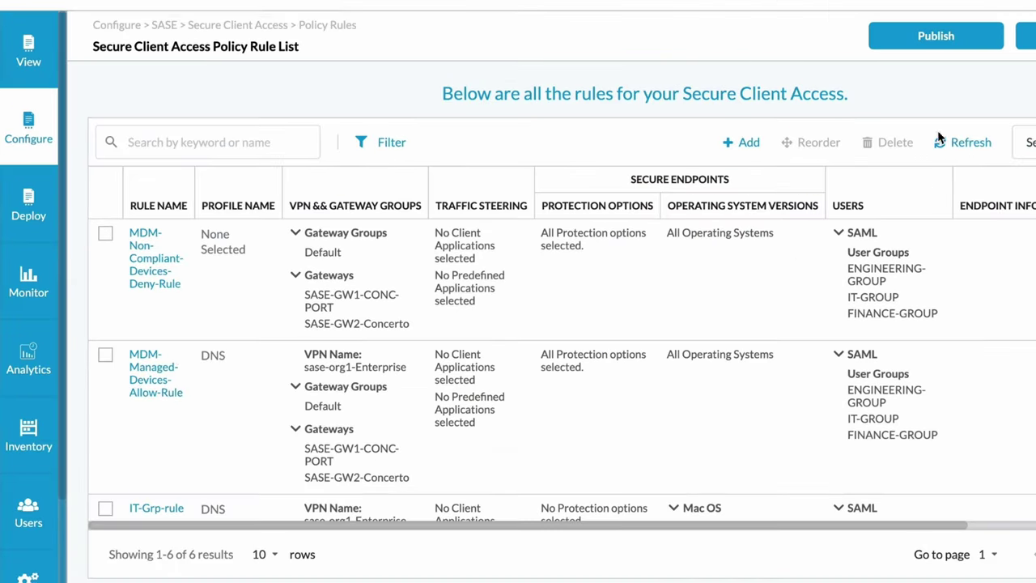
Publish to SASE-GW2-Concerto only, excluding SASE-GW1-CONC-PORT, until its status shows Completed
click(937, 36)
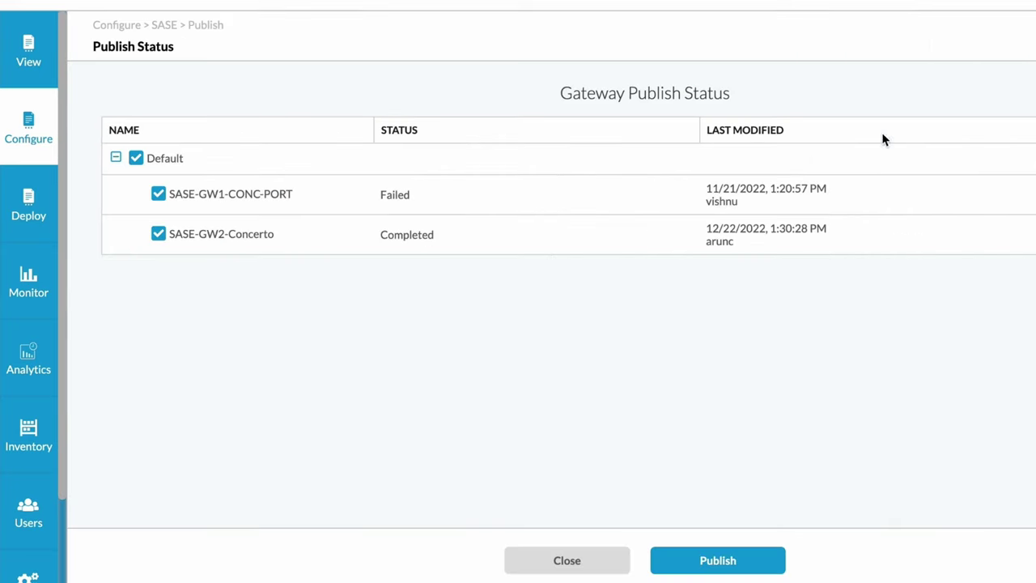
click(158, 195)
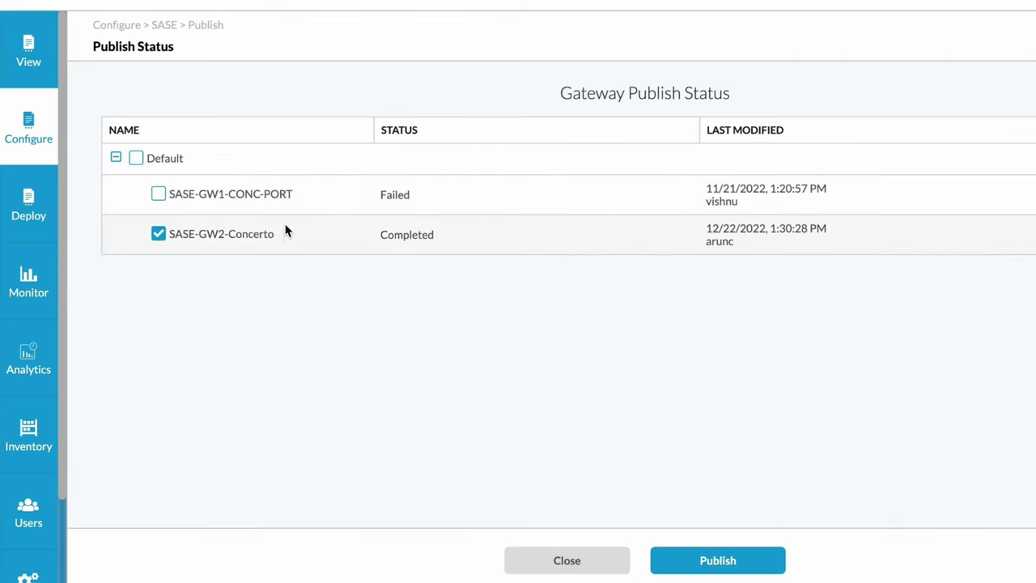
drag(284, 234, 172, 240)
click(510, 370)
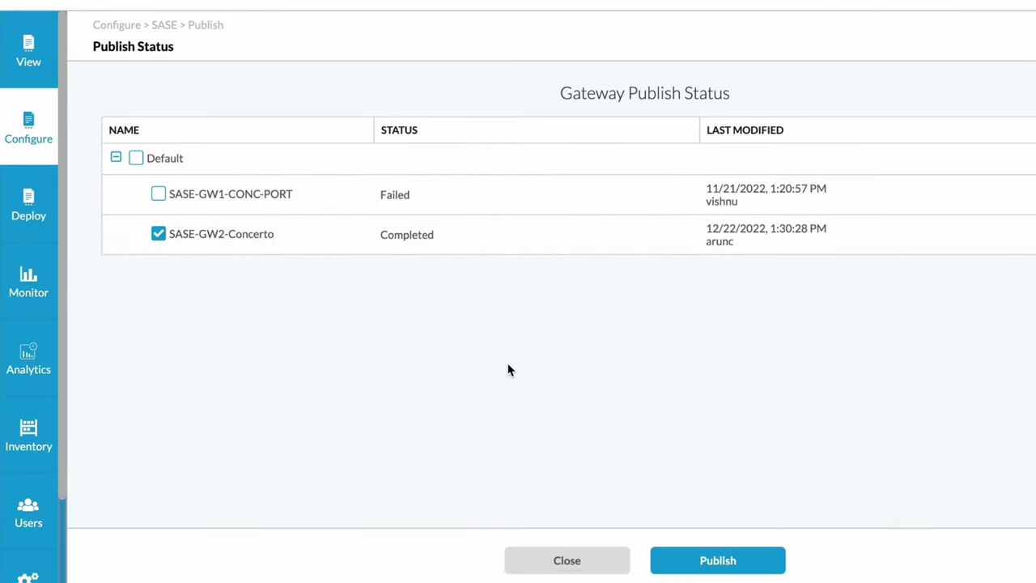
click(712, 562)
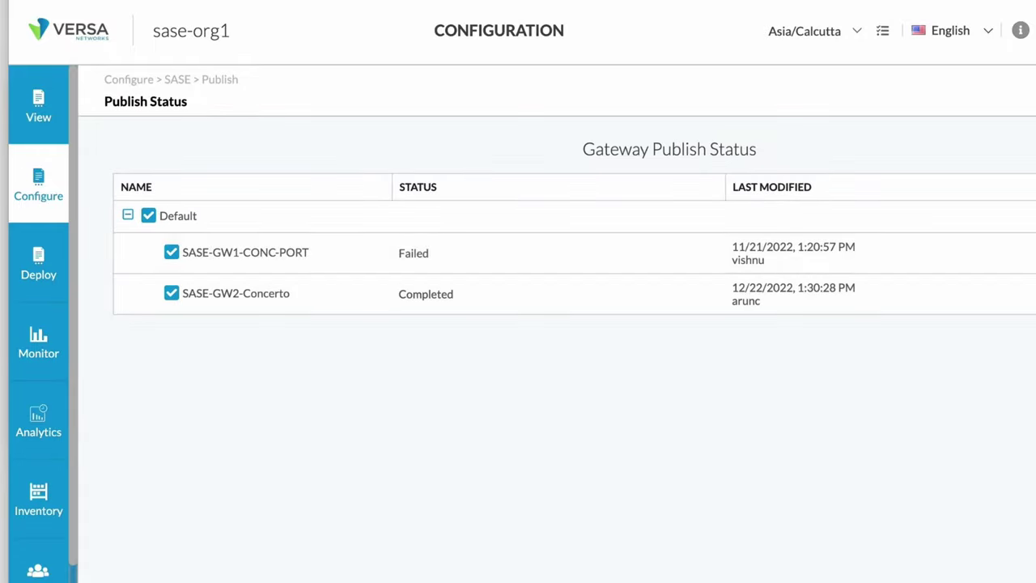
drag(483, 283, 405, 294)
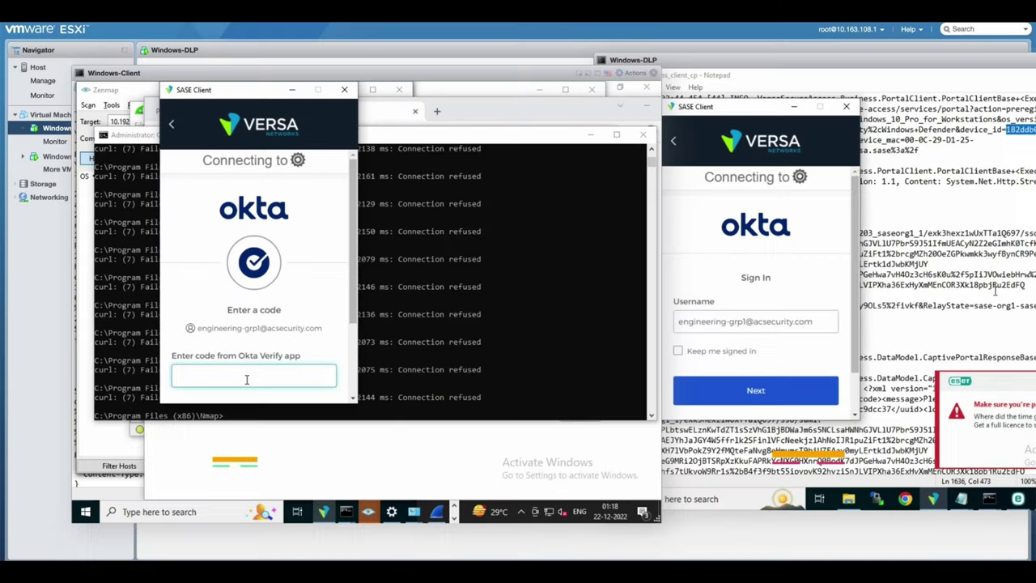
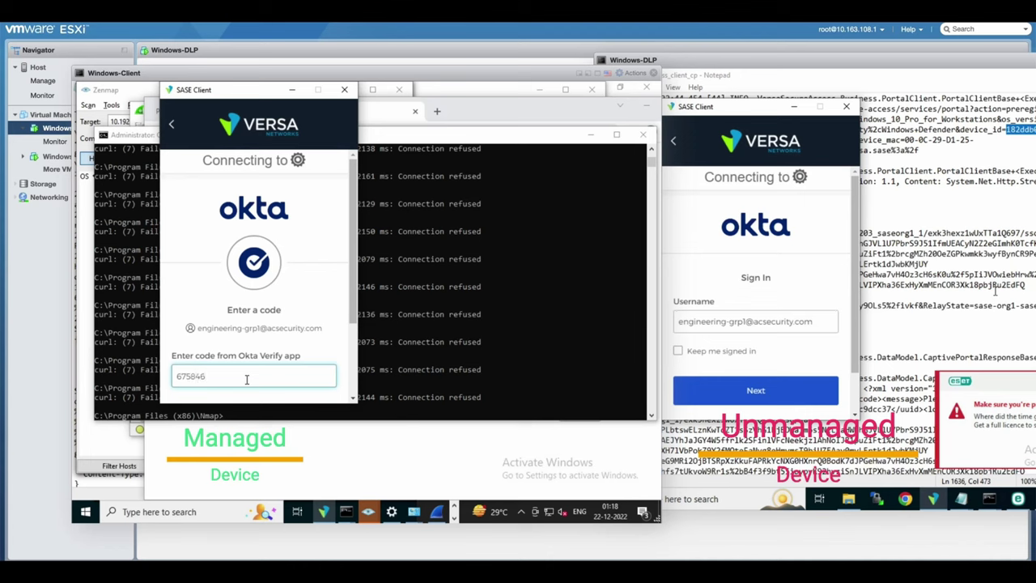
Submit the Okta Verify code and password on the managed client, and launch Windows-DLP's SASE client
key(Return)
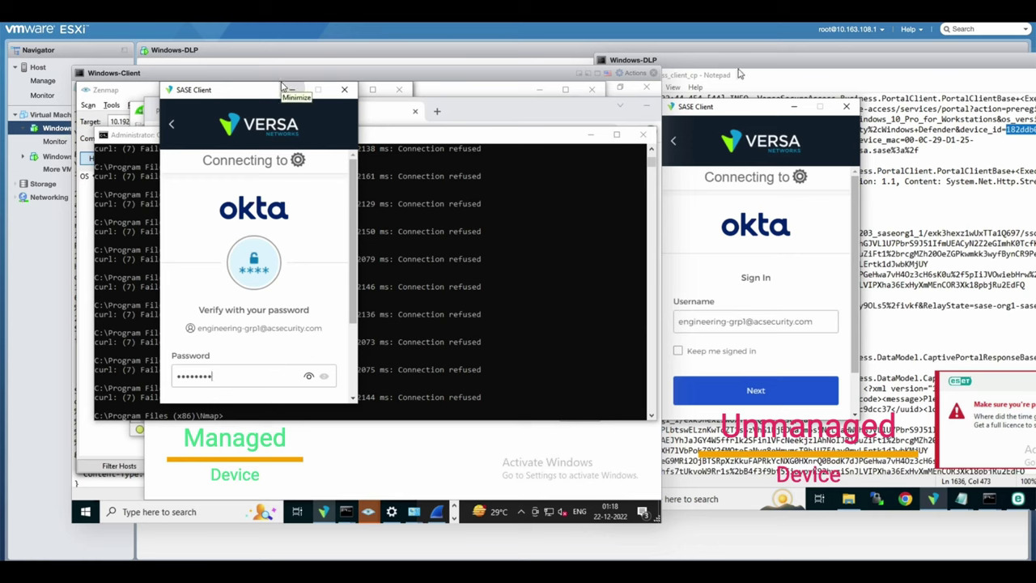
click(805, 81)
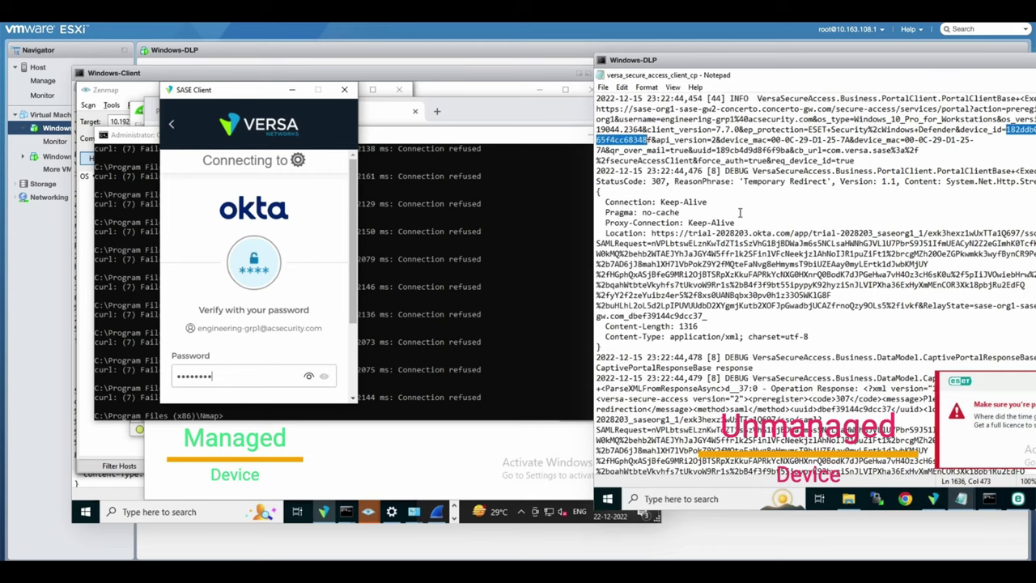
click(960, 496)
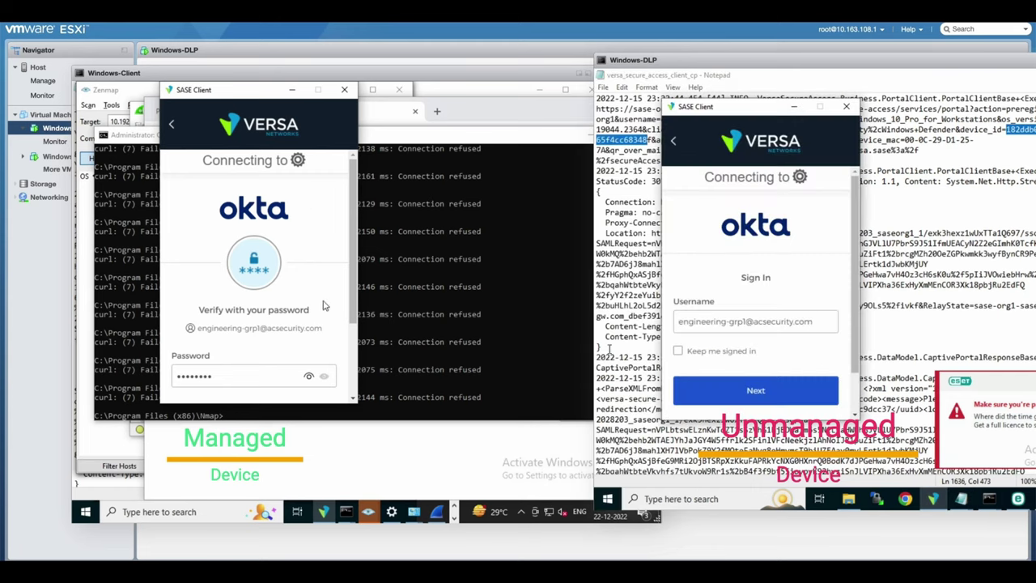
click(287, 310)
scroll(267, 324, down, 2)
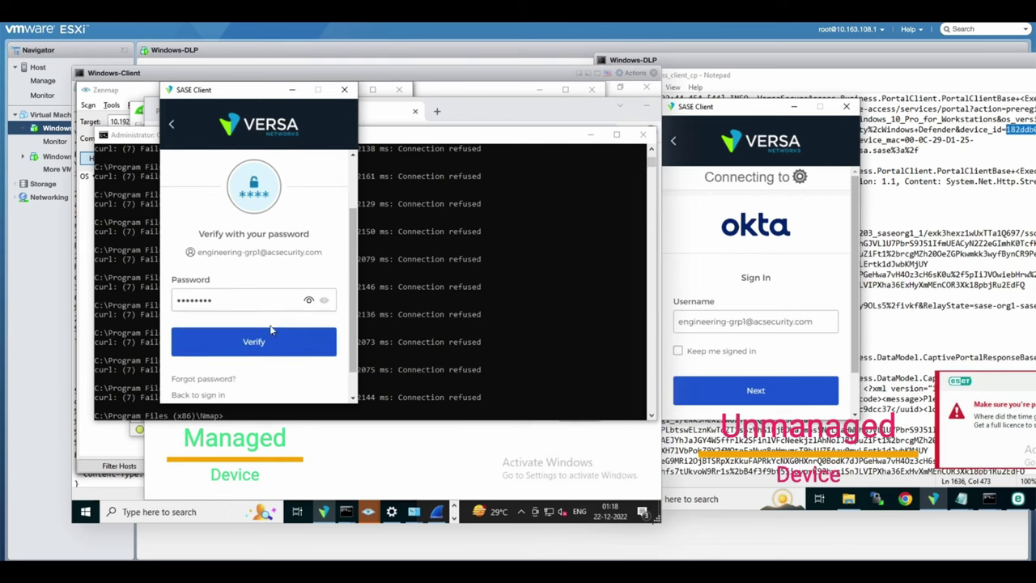
click(263, 343)
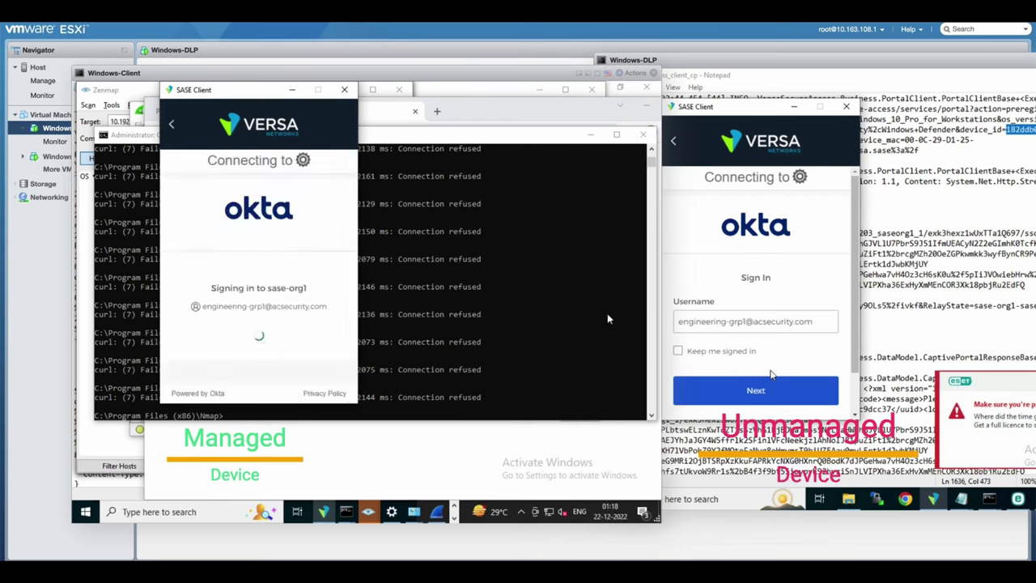
Sign in Windows-DLP's SASE client with the Okta Verify code and password, receiving 'Unauthorized Devices Deny Access'
click(782, 394)
click(735, 393)
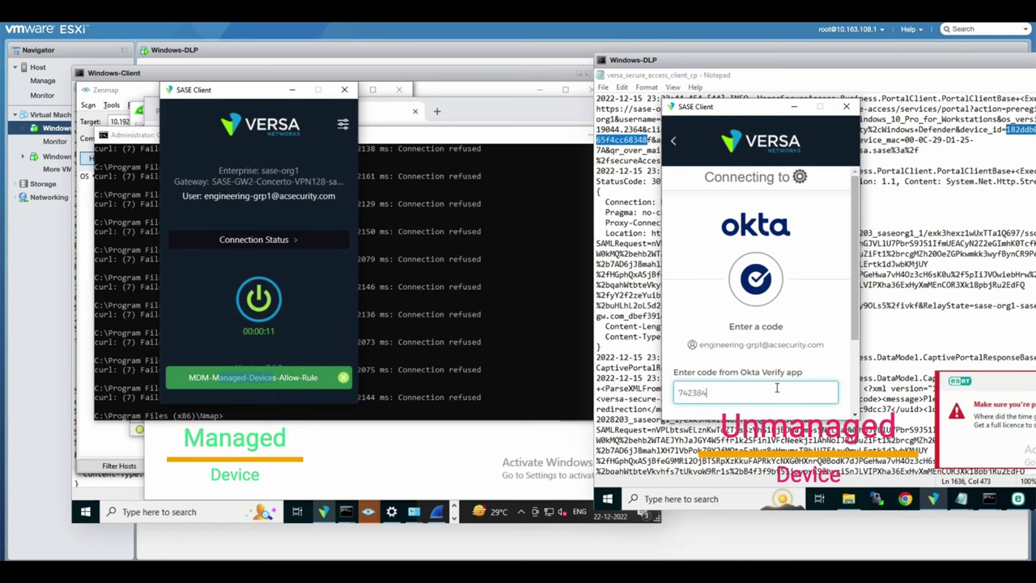
key(Return)
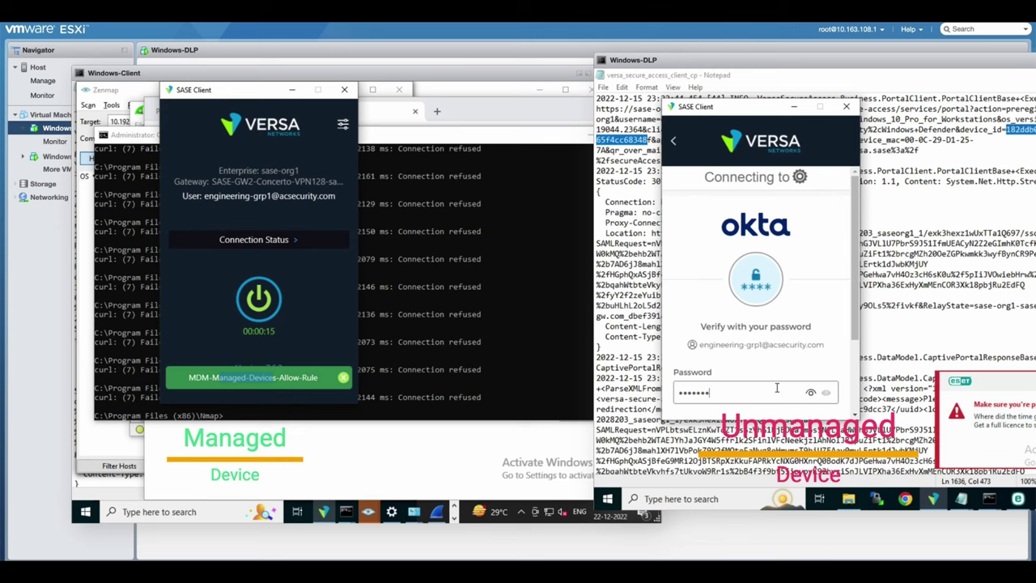
key(Return)
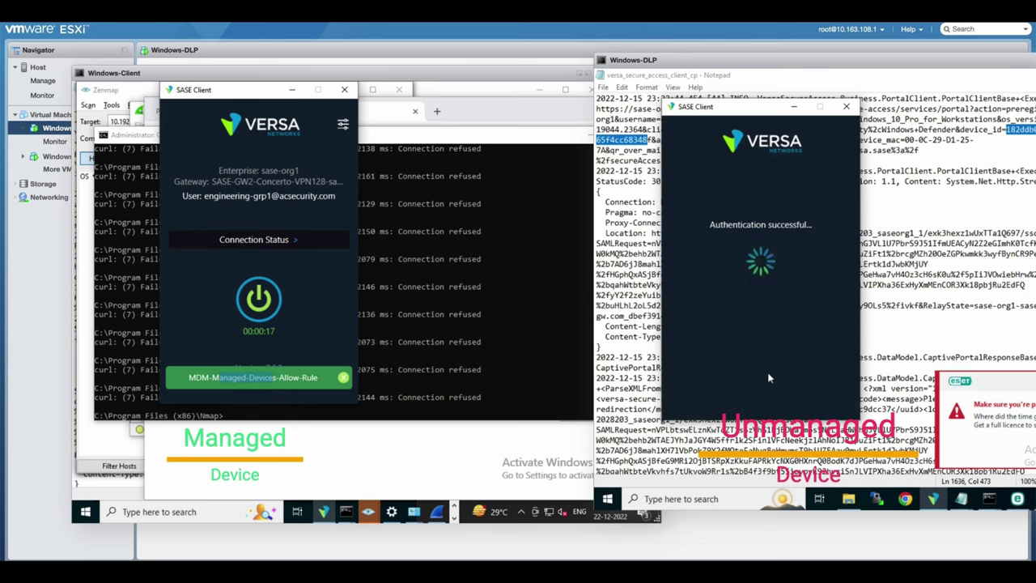